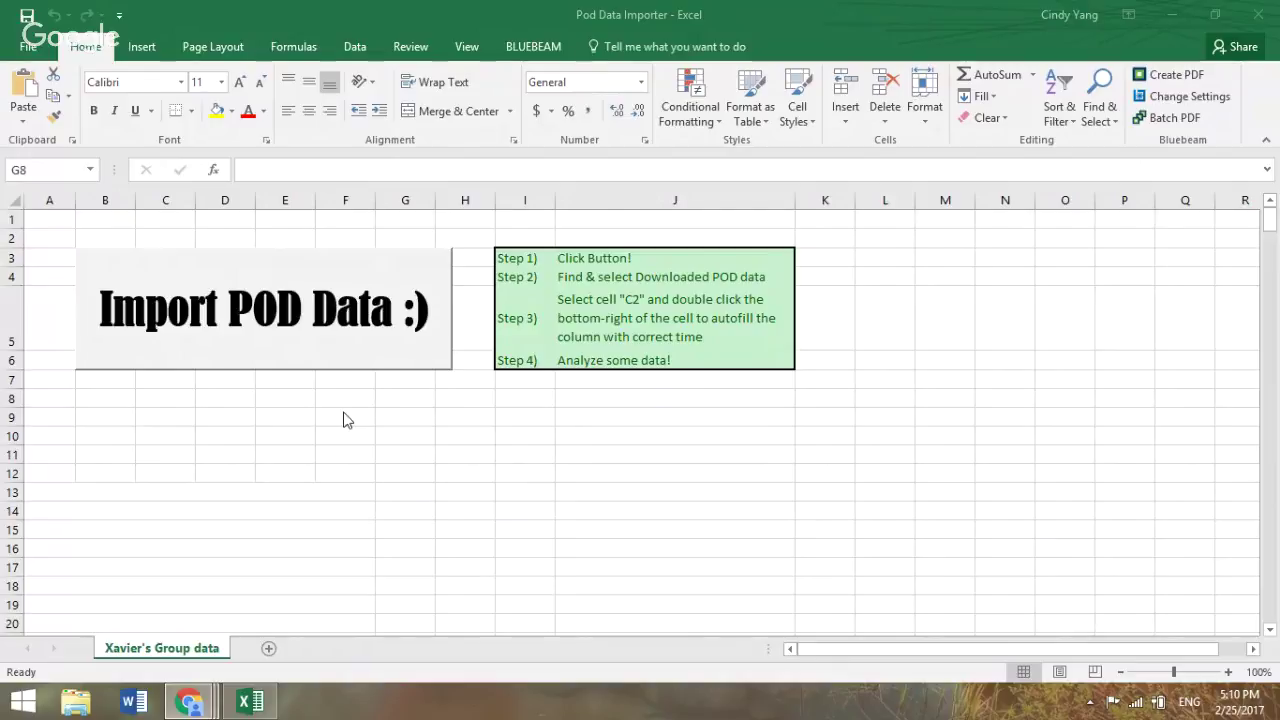
# - Run the POD data import and open the downloaded group data file ending in mOIJeQ3 from the Desktop
pyautogui.click(311, 345)
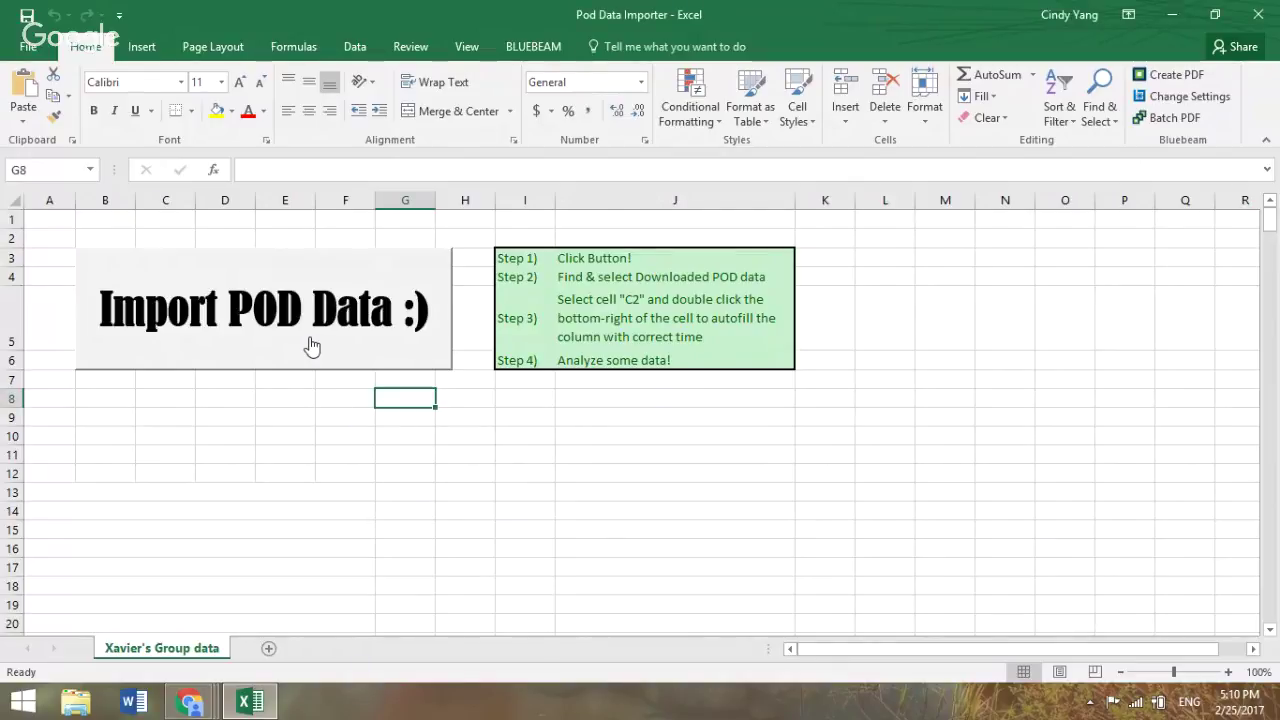
pyautogui.click(311, 345)
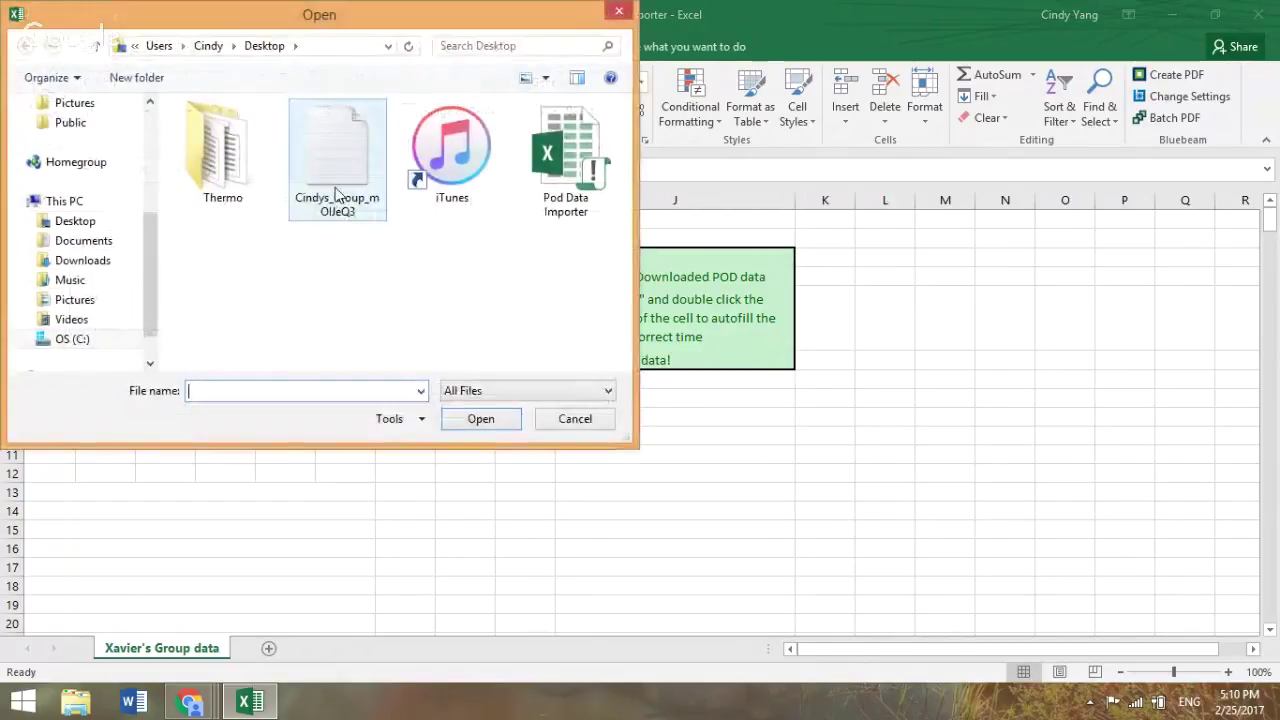
pyautogui.click(337, 190)
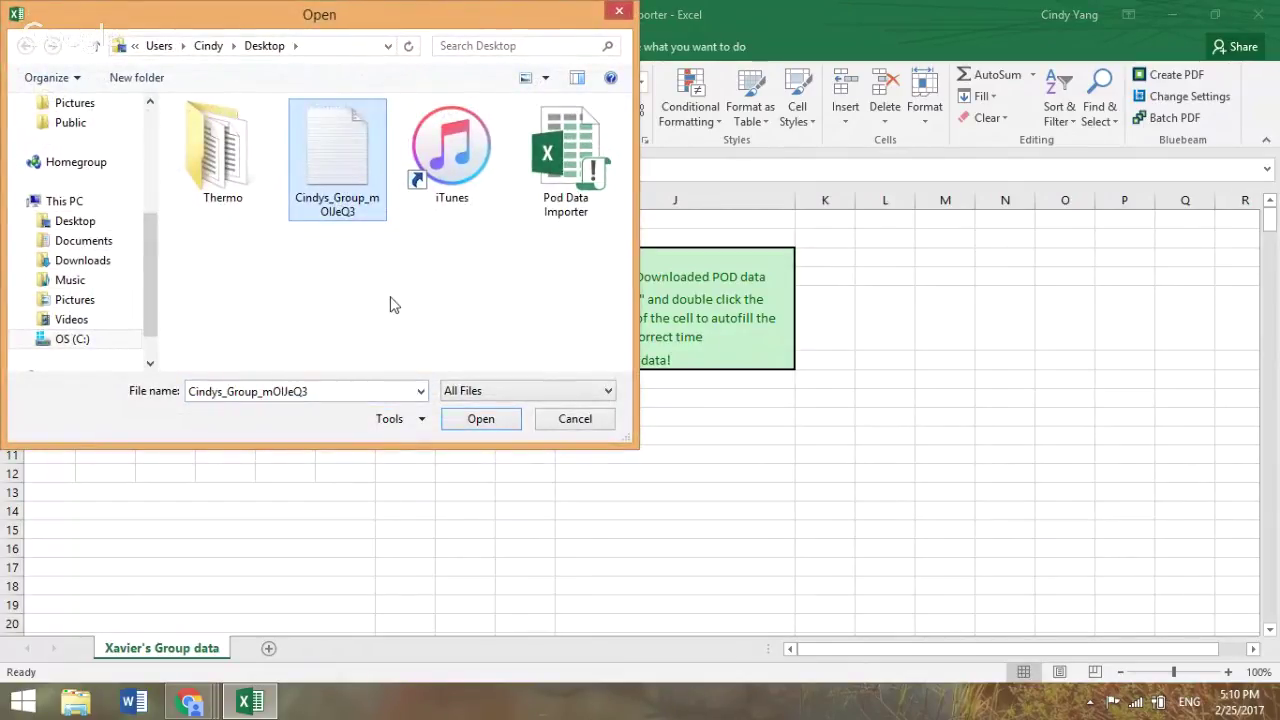
pyautogui.click(493, 419)
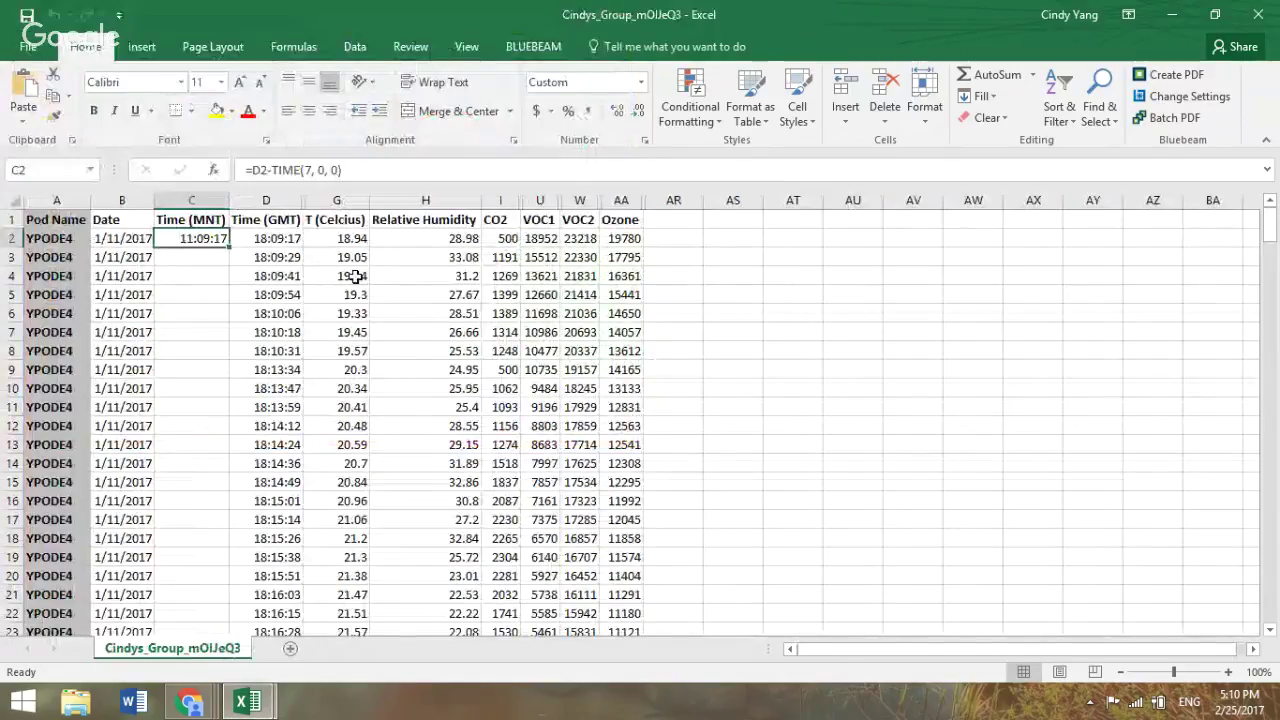
# - Examine the imported column headers, including CO2, VOC1, VOC2, Ozone, Relative Humidity and the two time columns
pyautogui.click(495, 220)
pyautogui.click(541, 220)
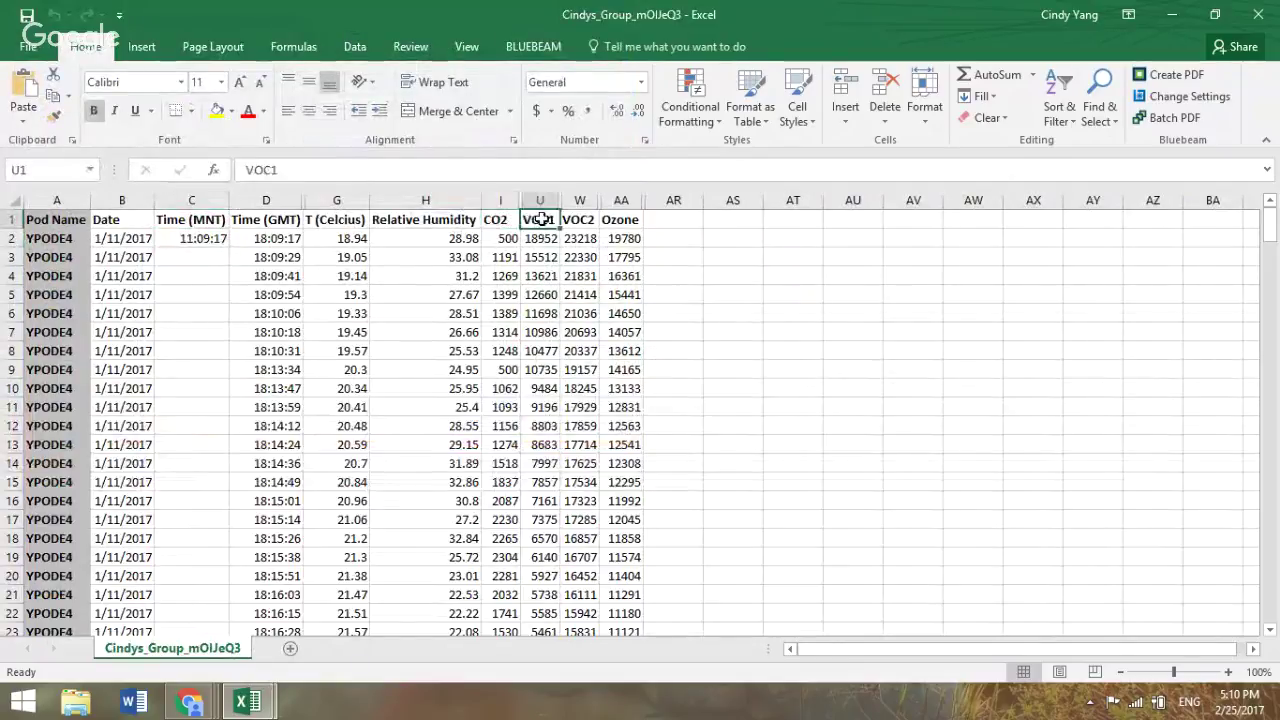
pyautogui.click(580, 220)
pyautogui.click(618, 222)
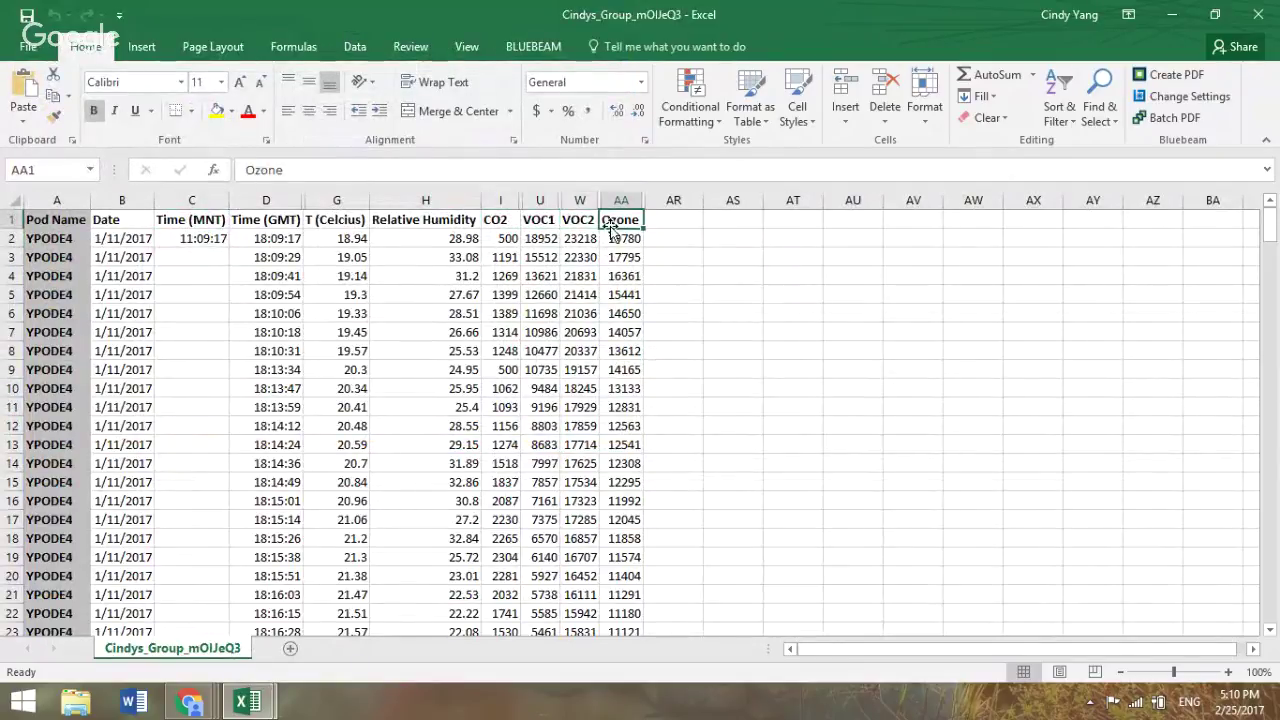
pyautogui.click(455, 222)
pyautogui.click(262, 220)
pyautogui.click(192, 218)
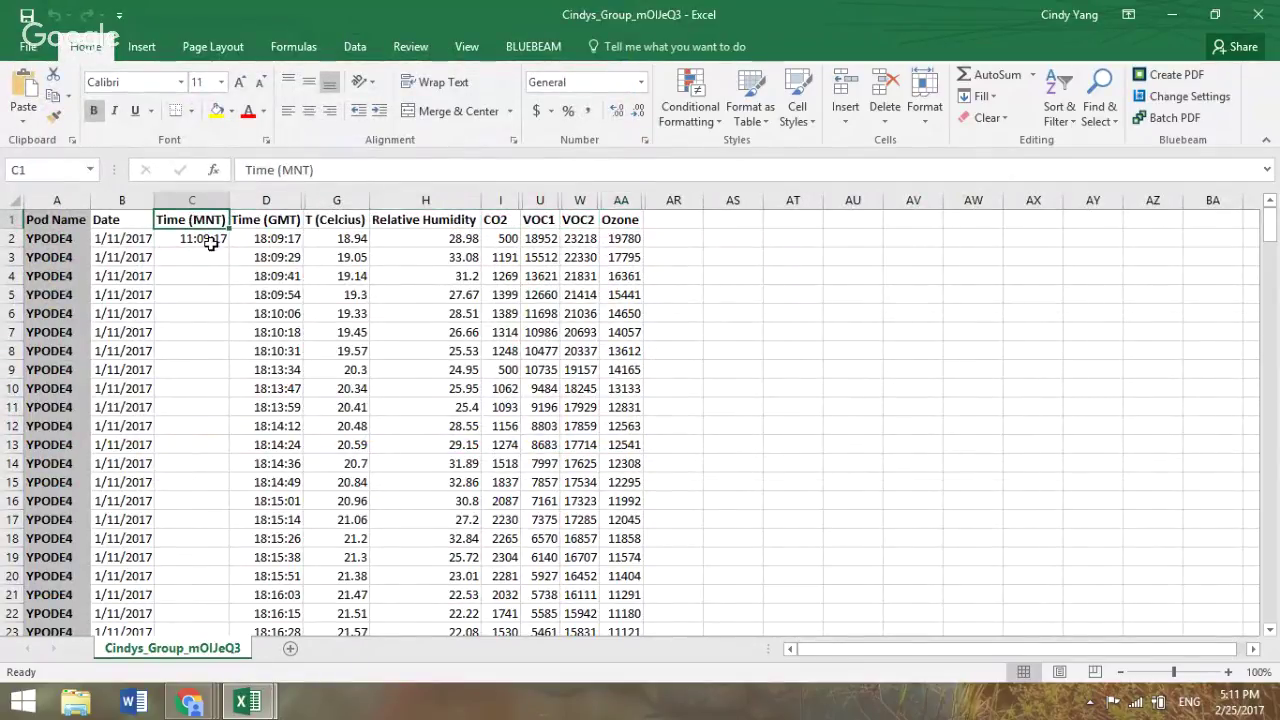
# - Autofill the time conversion formula in C2 down the whole Time (MNT) column
pyautogui.click(210, 241)
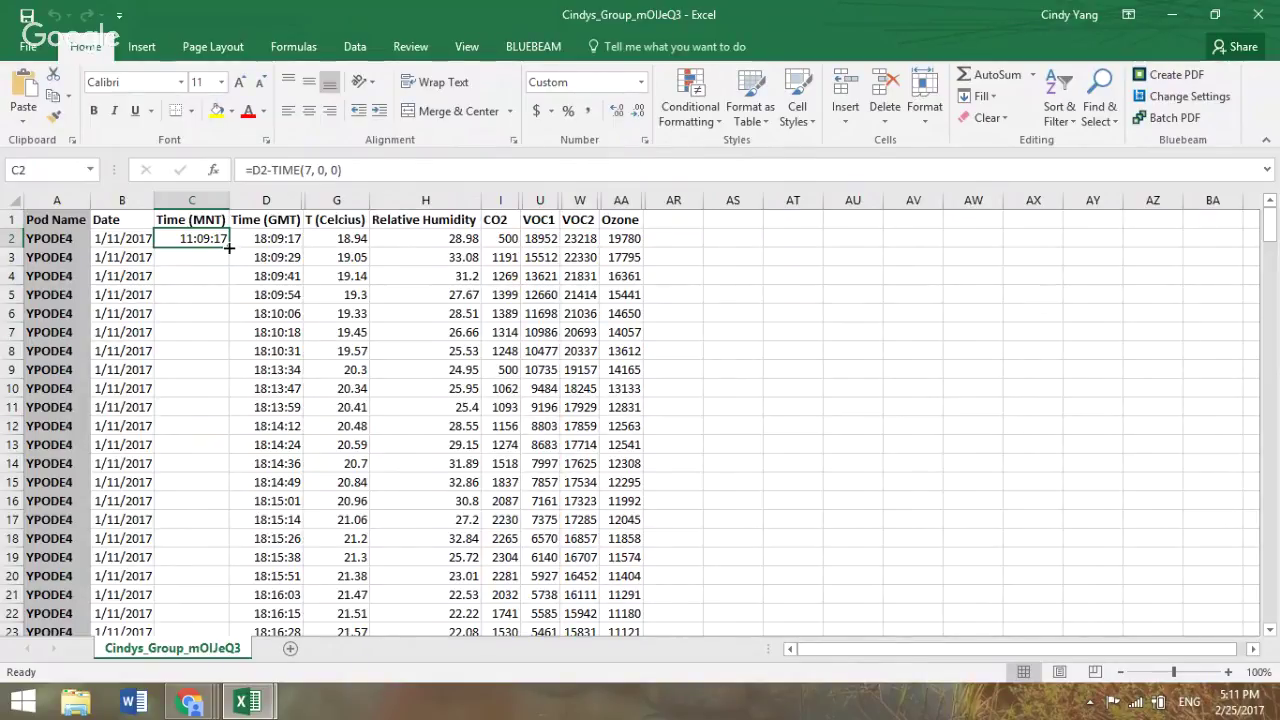
pyautogui.doubleClick(229, 248)
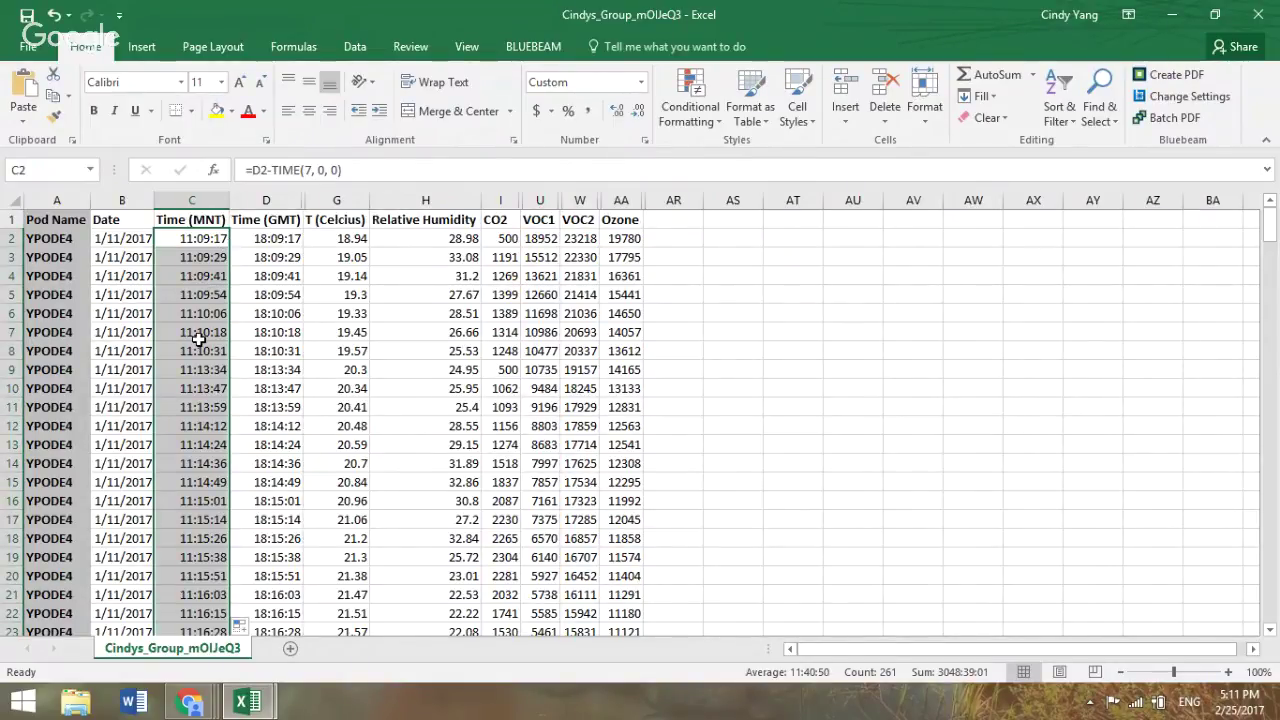
pyautogui.scroll(-3, 199, 340)
pyautogui.scroll(3, 199, 340)
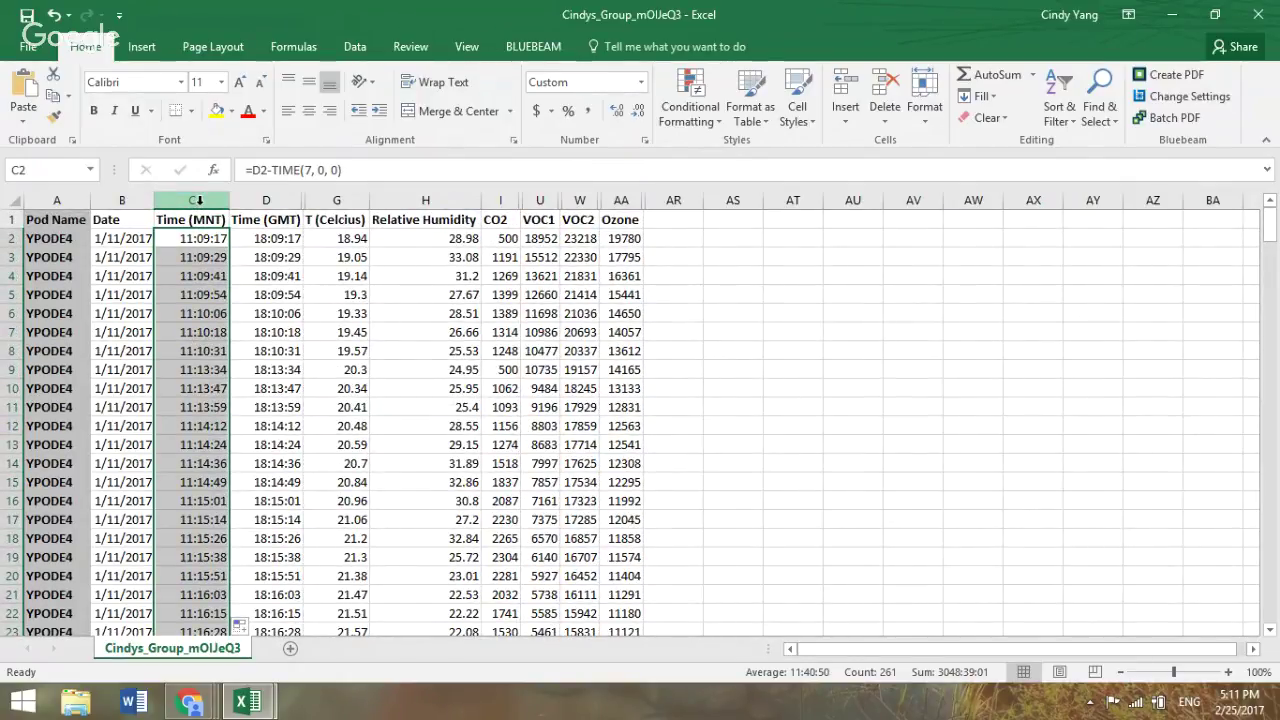
# - Plot the full CO2 column against Time (MNT) as a Scatter with Smooth Lines and Markers chart
pyautogui.click(199, 200)
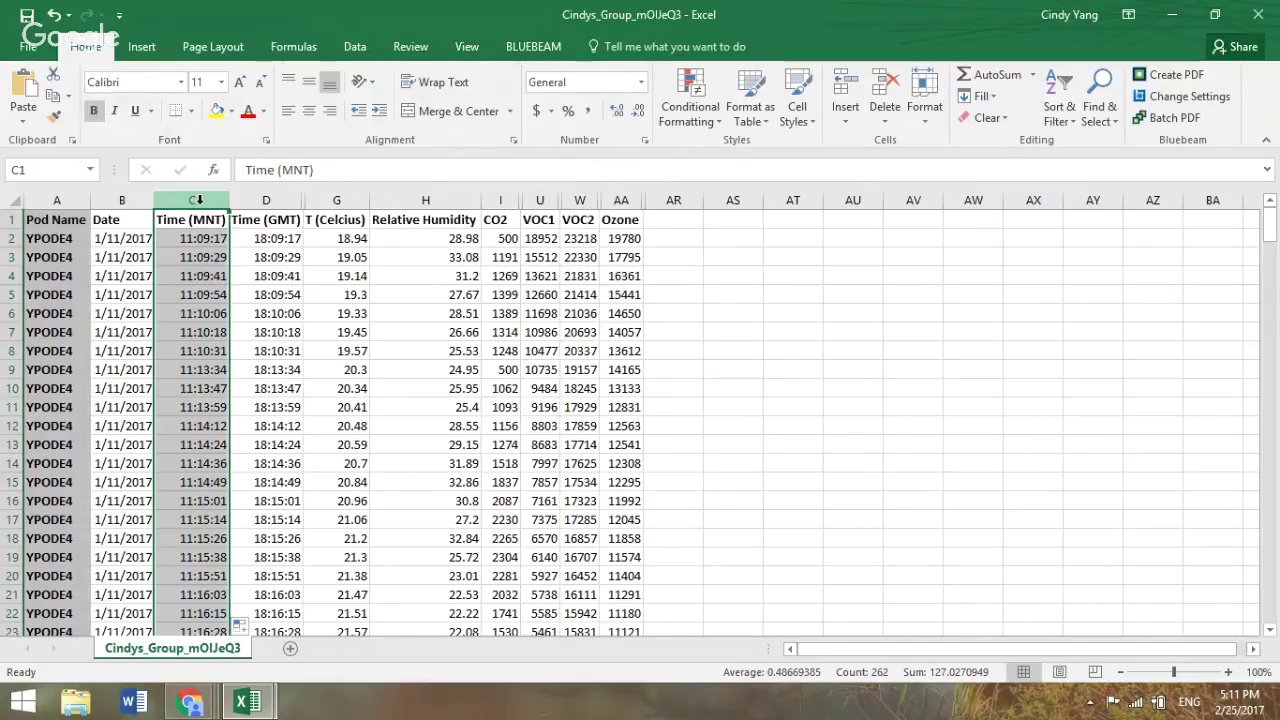
pyautogui.keyDown('ctrl'); pyautogui.click(502, 200); pyautogui.keyUp('ctrl')
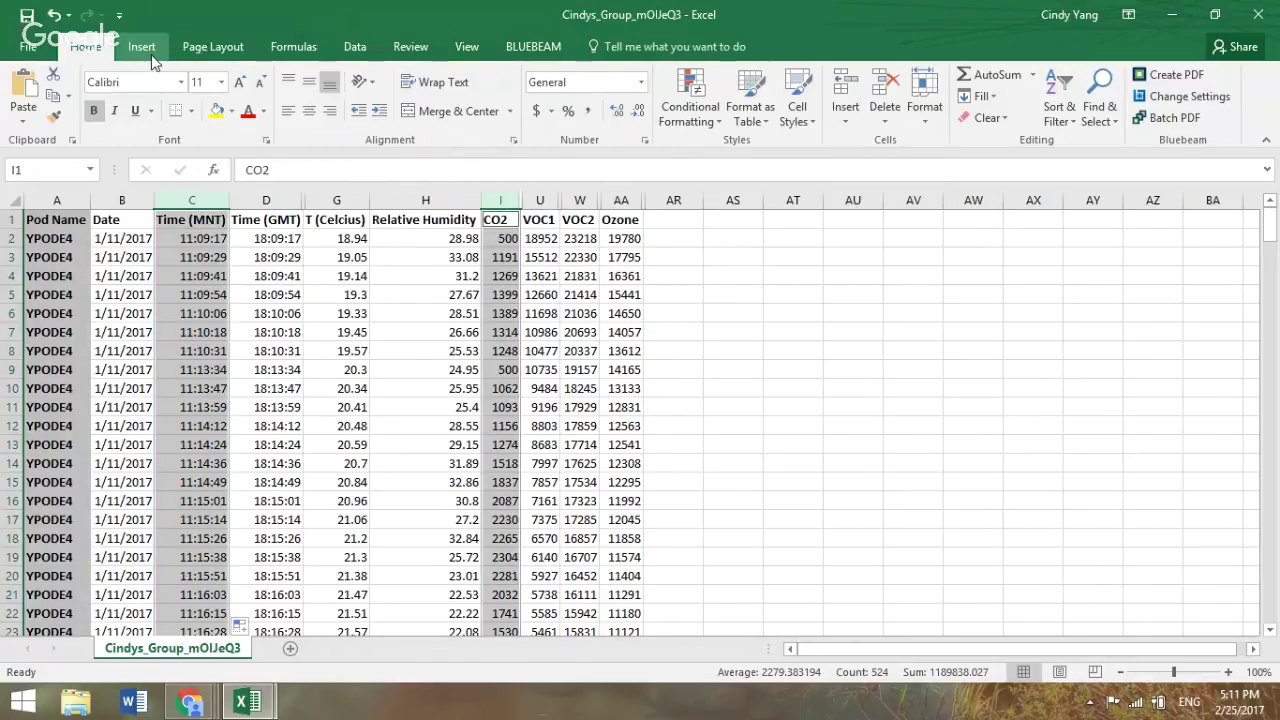
pyautogui.click(142, 50)
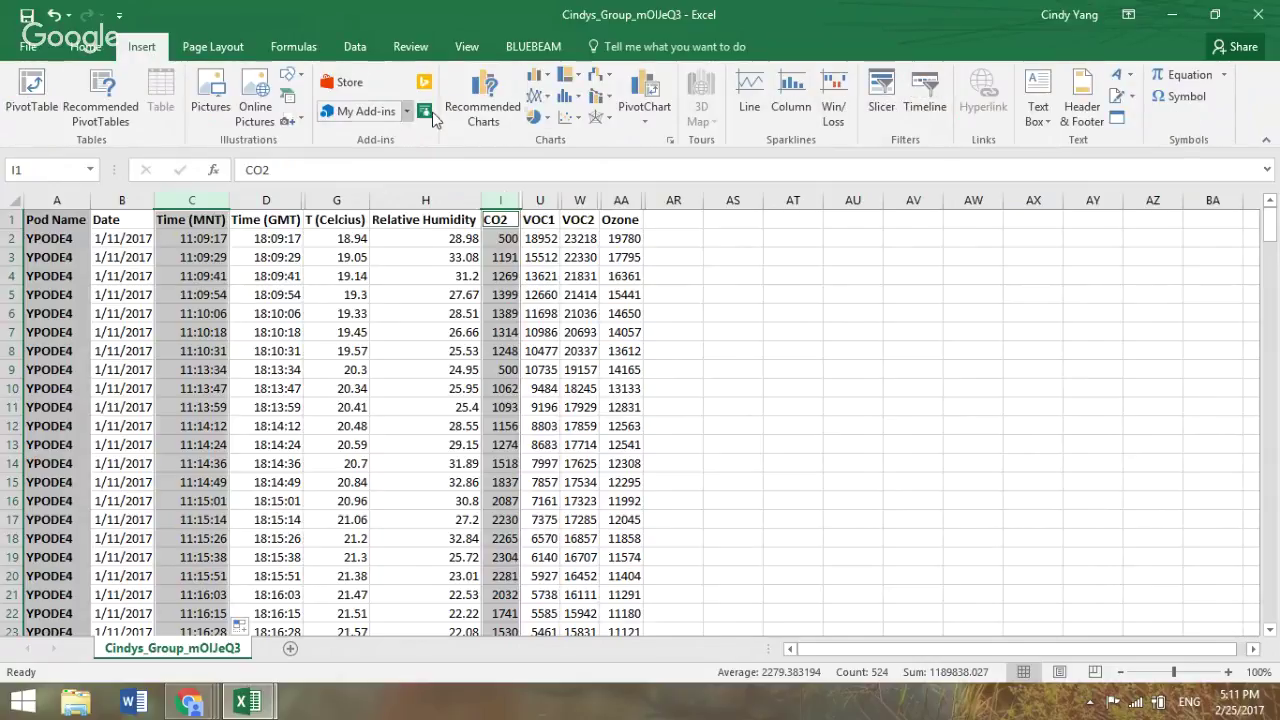
pyautogui.click(570, 118)
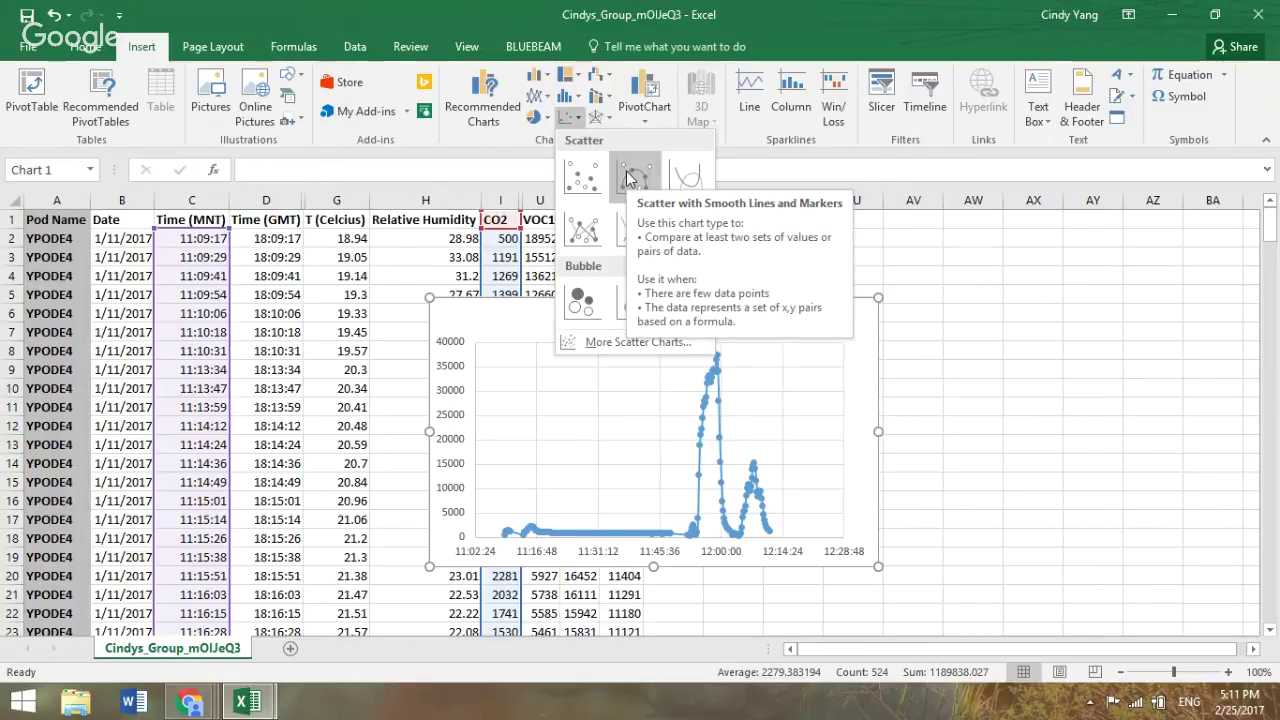
pyautogui.click(628, 172)
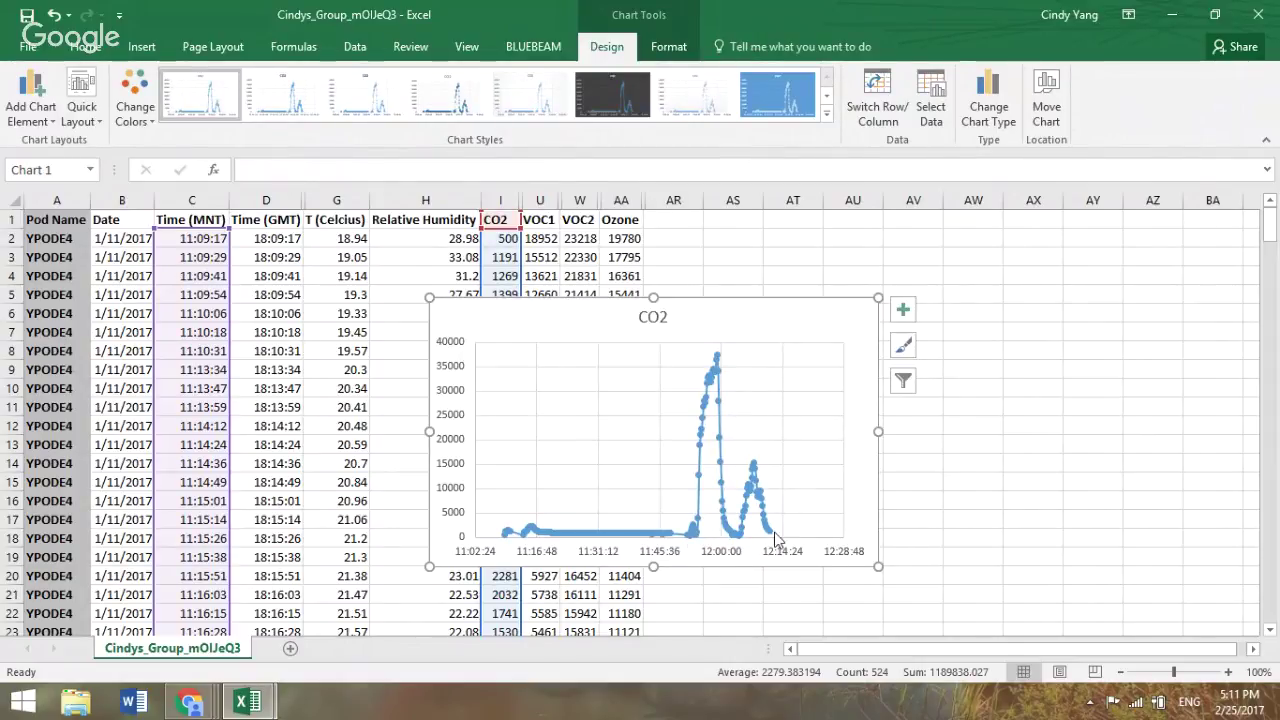
# - Enlarge the CO2 chart to examine its peaks along the time axis, and delete the chart
pyautogui.moveTo(878, 566); pyautogui.dragTo(925, 608)
pyautogui.scroll(-1, 829, 486)
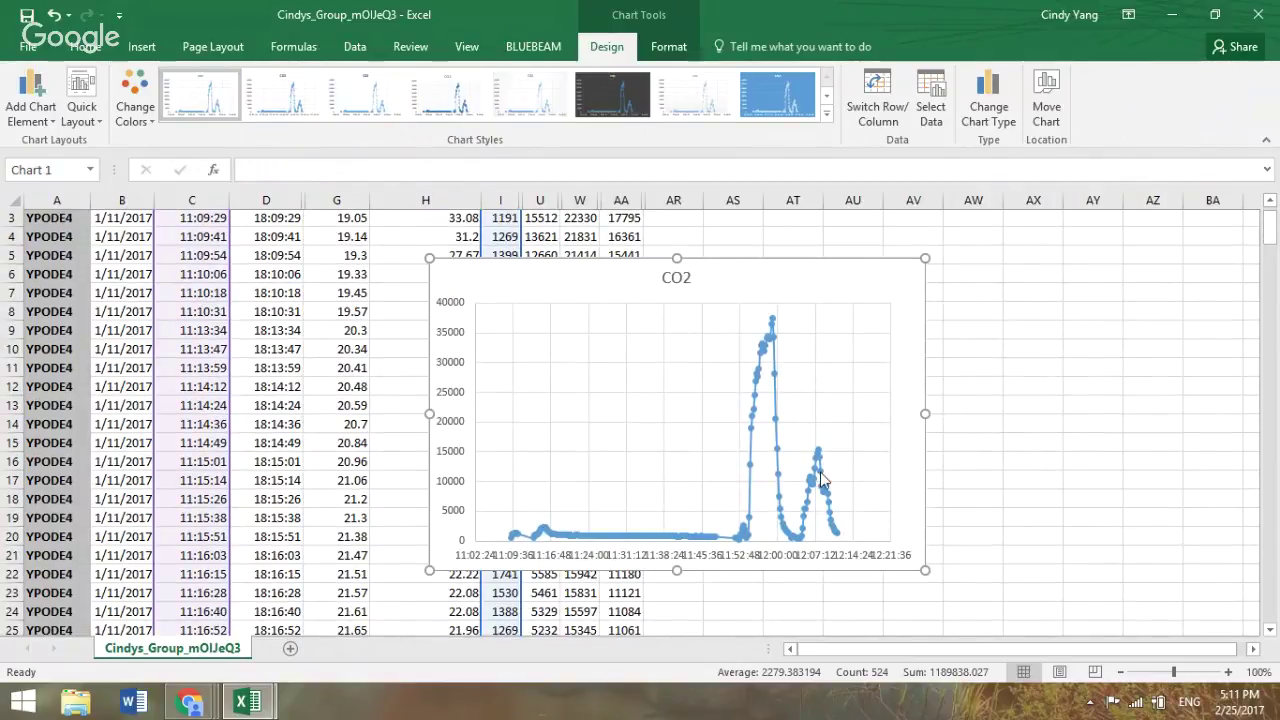
pyautogui.scroll(-2, 840, 498)
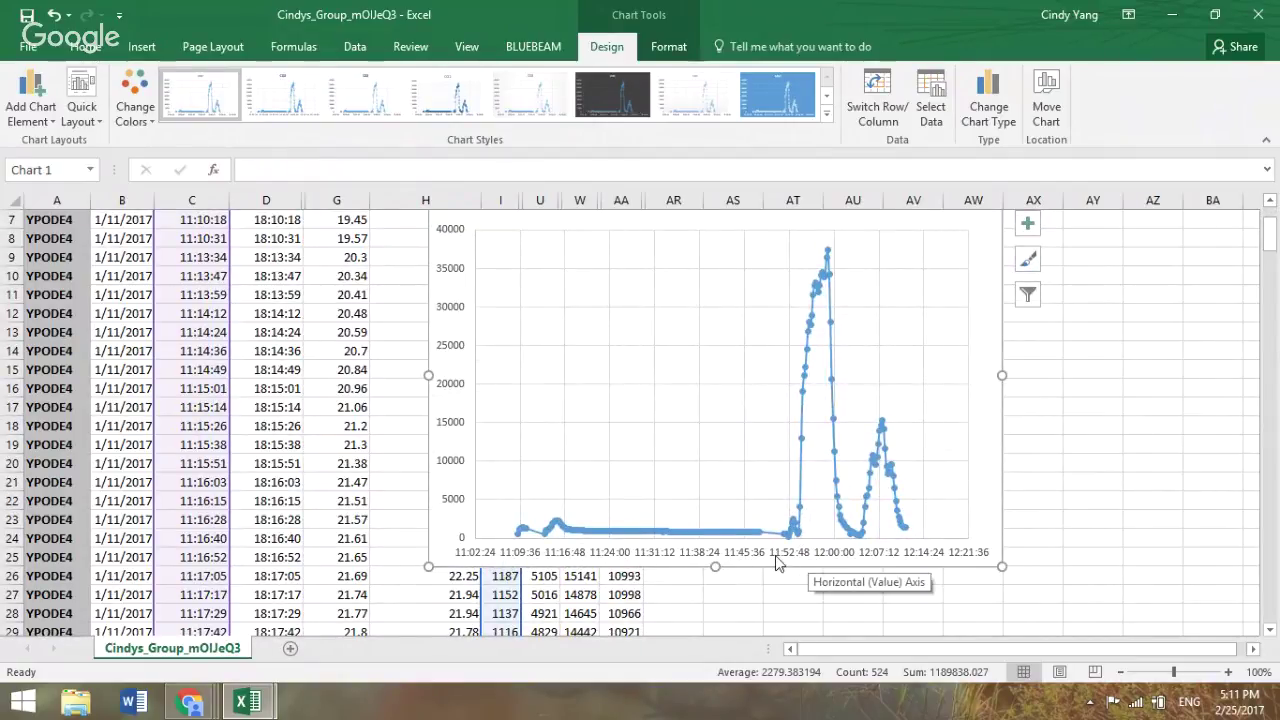
pyautogui.scroll(1, 966, 460)
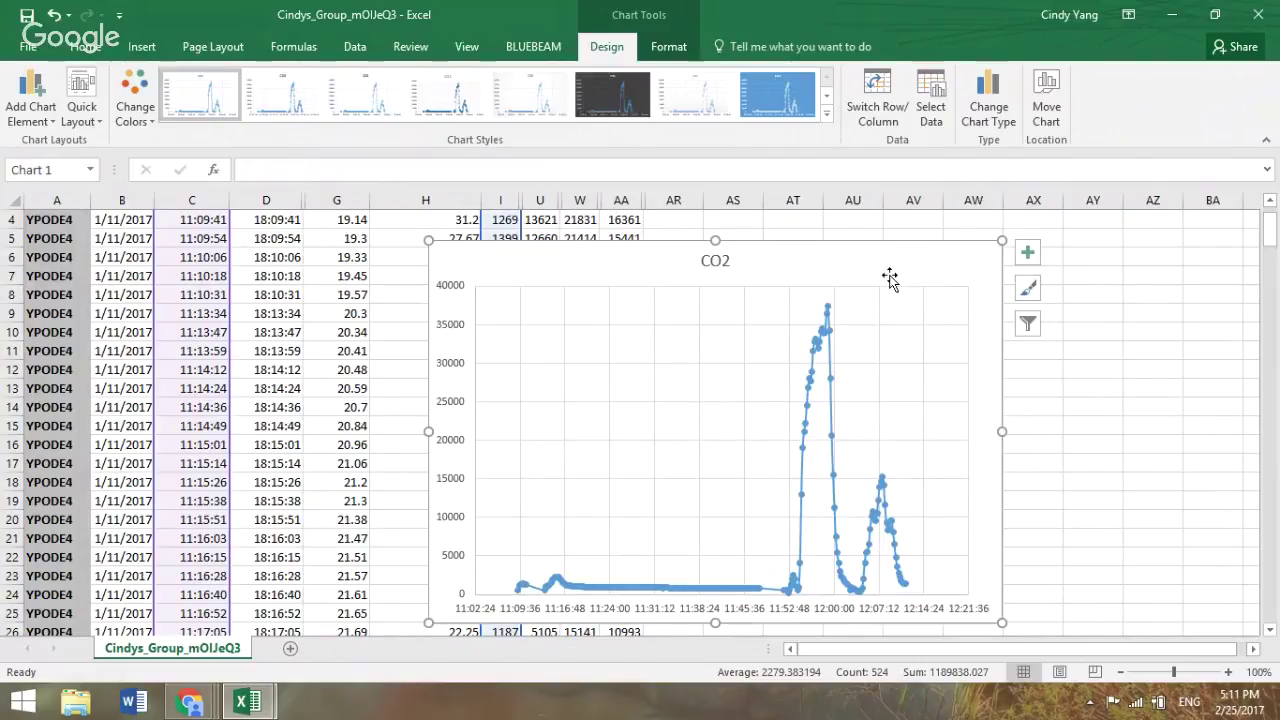
pyautogui.press('Delete')
pyautogui.scroll(1, 171, 449)
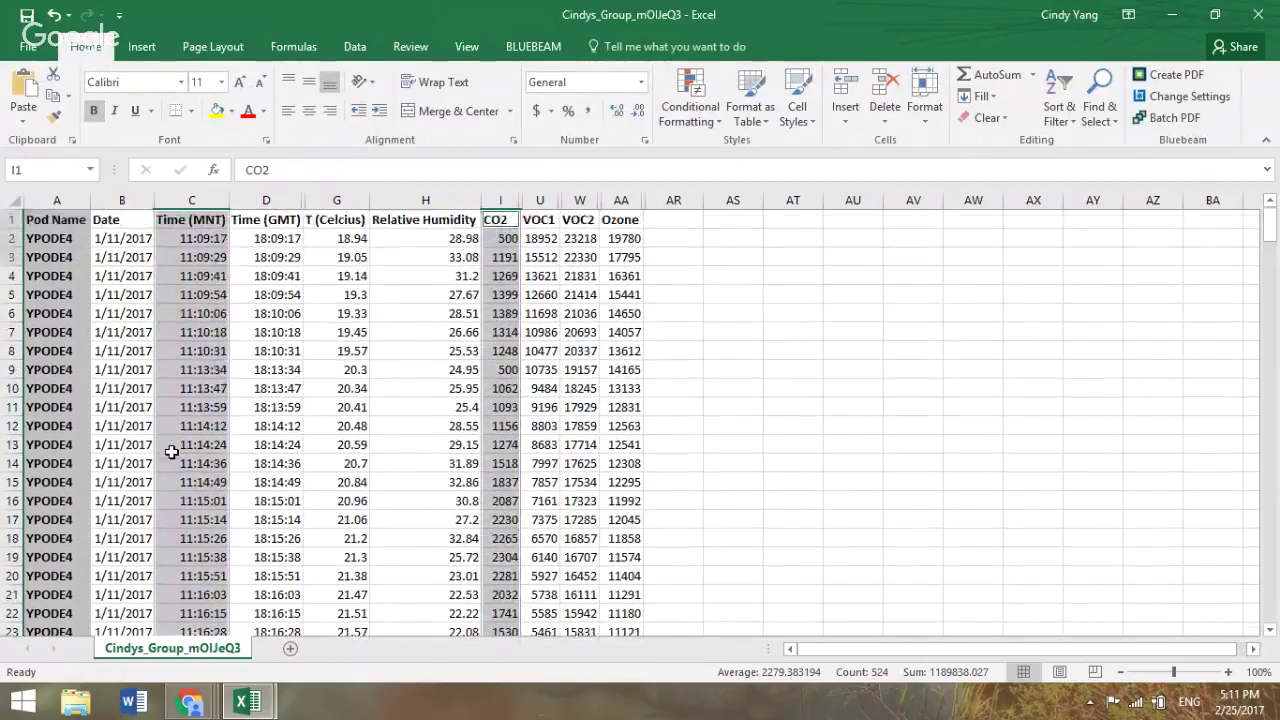
# - Delete the data cells of rows 2 to 176, from Pod Name through Ozone, shifting the remaining cells up
pyautogui.scroll(-7, 190, 320)
pyautogui.scroll(-17, 205, 351)
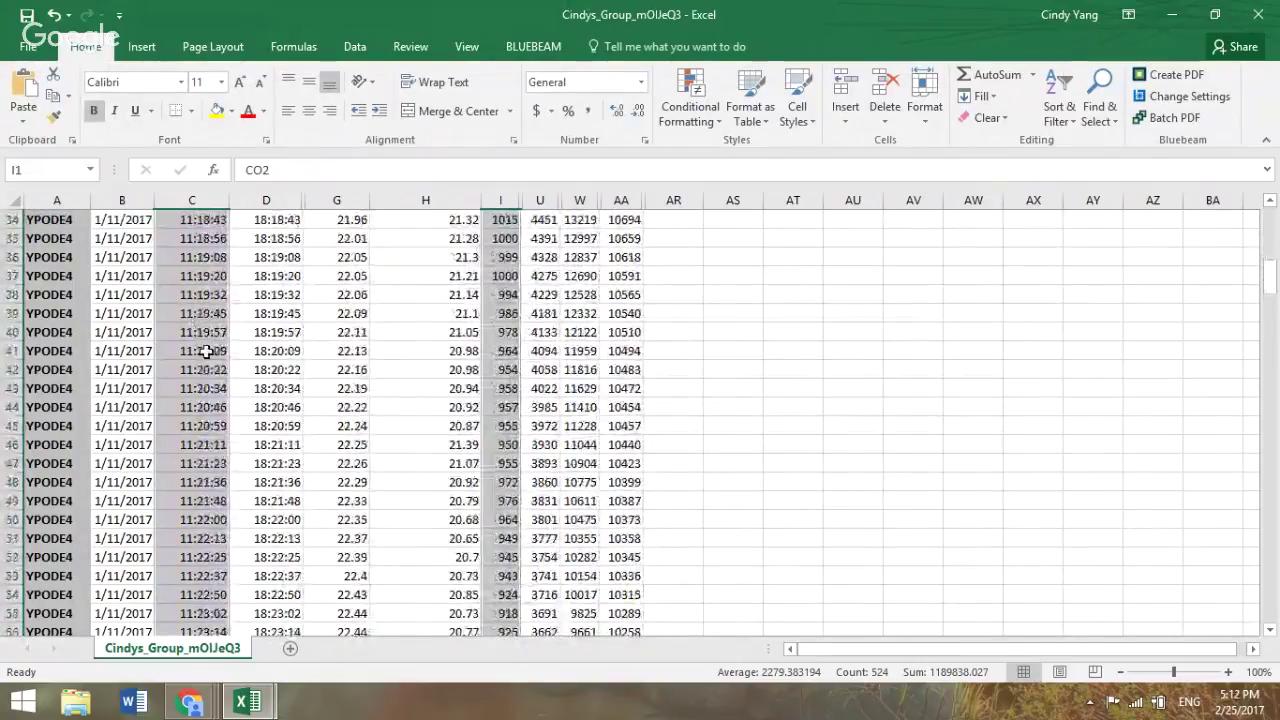
pyautogui.scroll(-17, 201, 412)
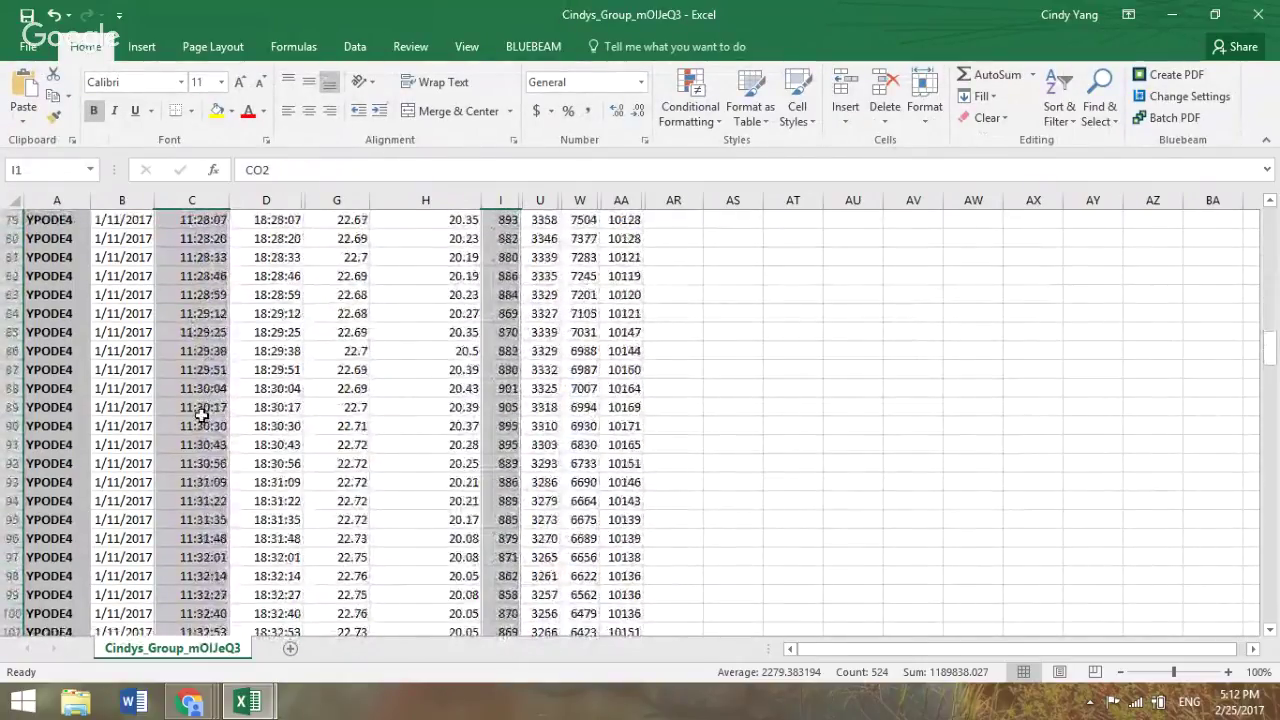
pyautogui.scroll(-16, 201, 412)
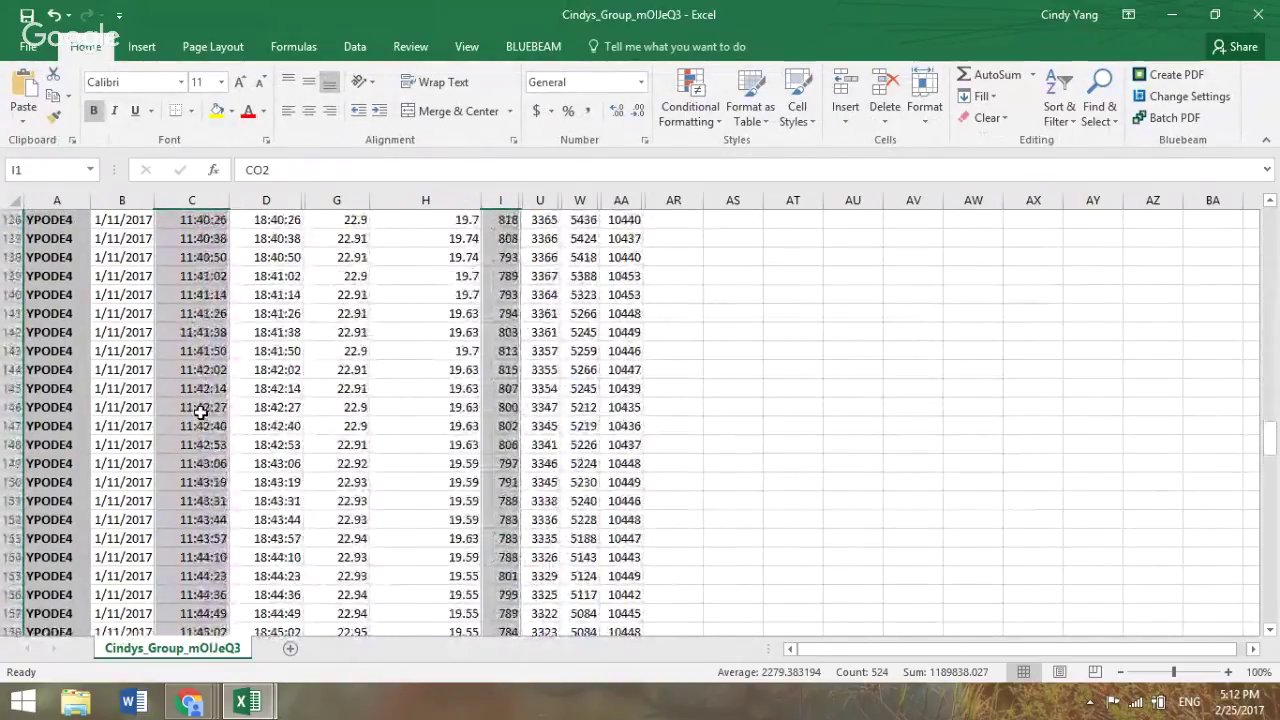
pyautogui.scroll(1, 201, 413)
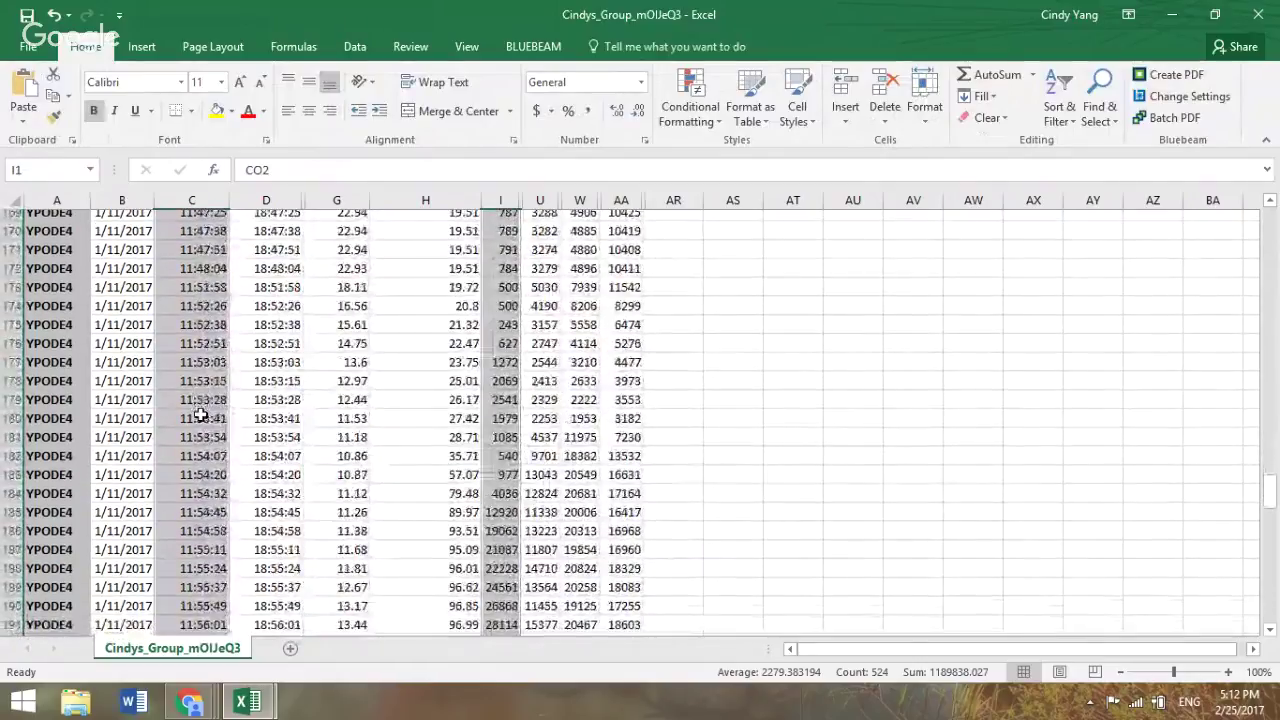
pyautogui.click(190, 351)
pyautogui.moveTo(59, 350); pyautogui.dragTo(626, 240)
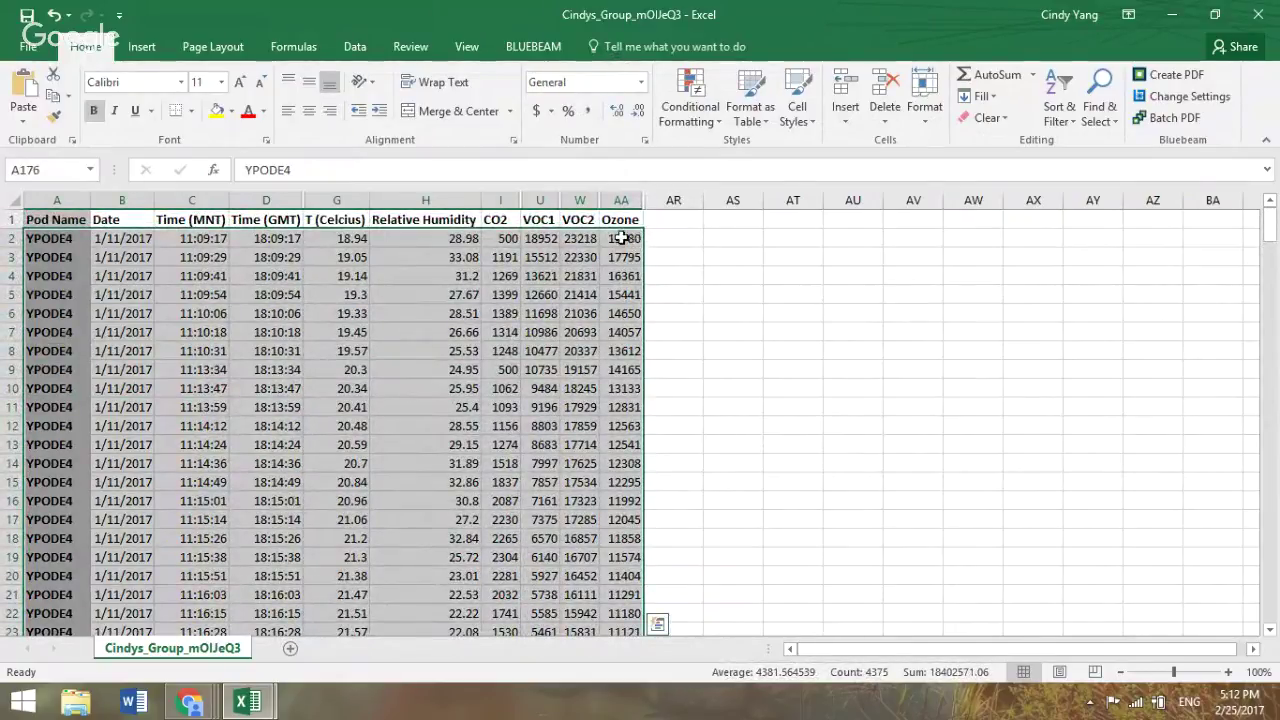
pyautogui.rightClick(413, 272)
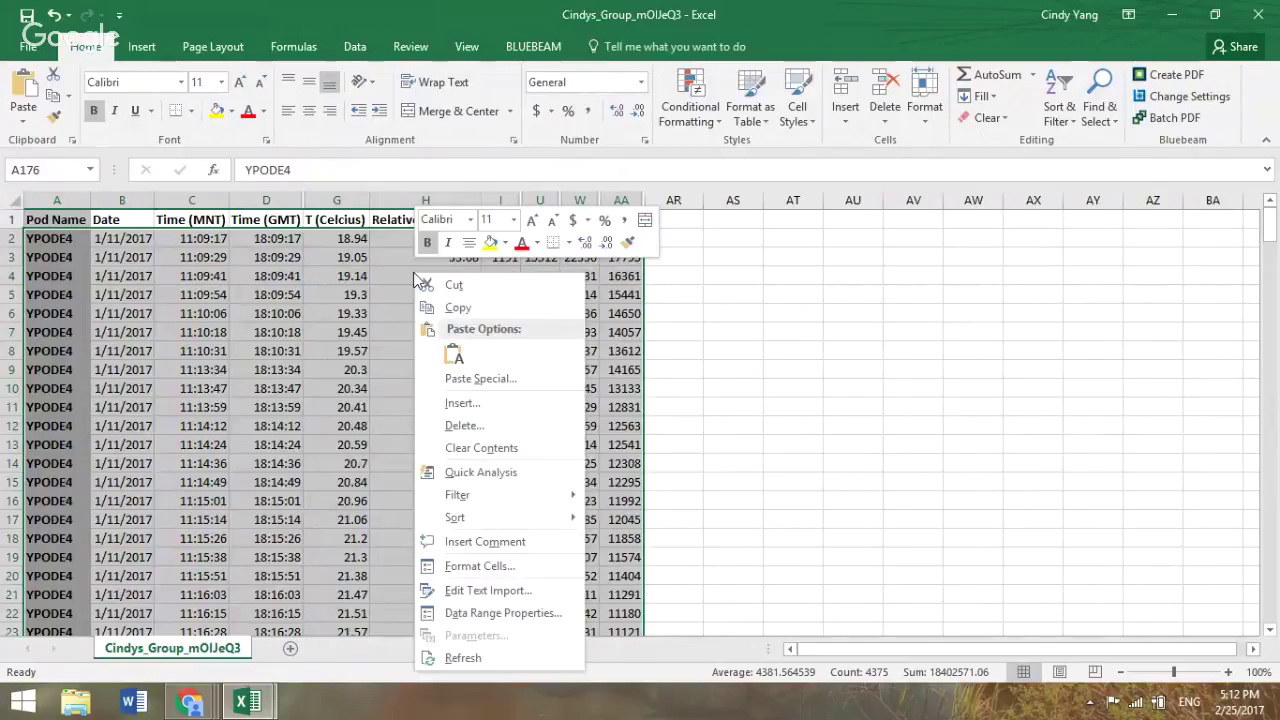
pyautogui.click(508, 427)
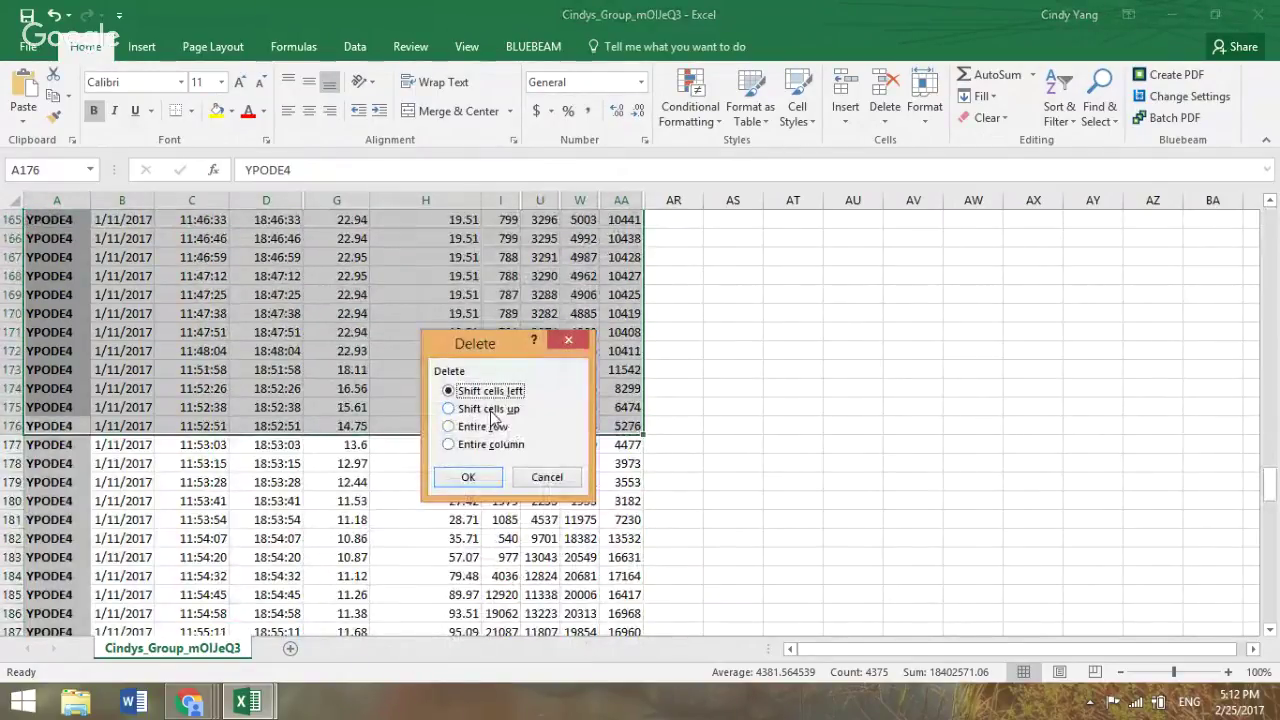
pyautogui.click(493, 413)
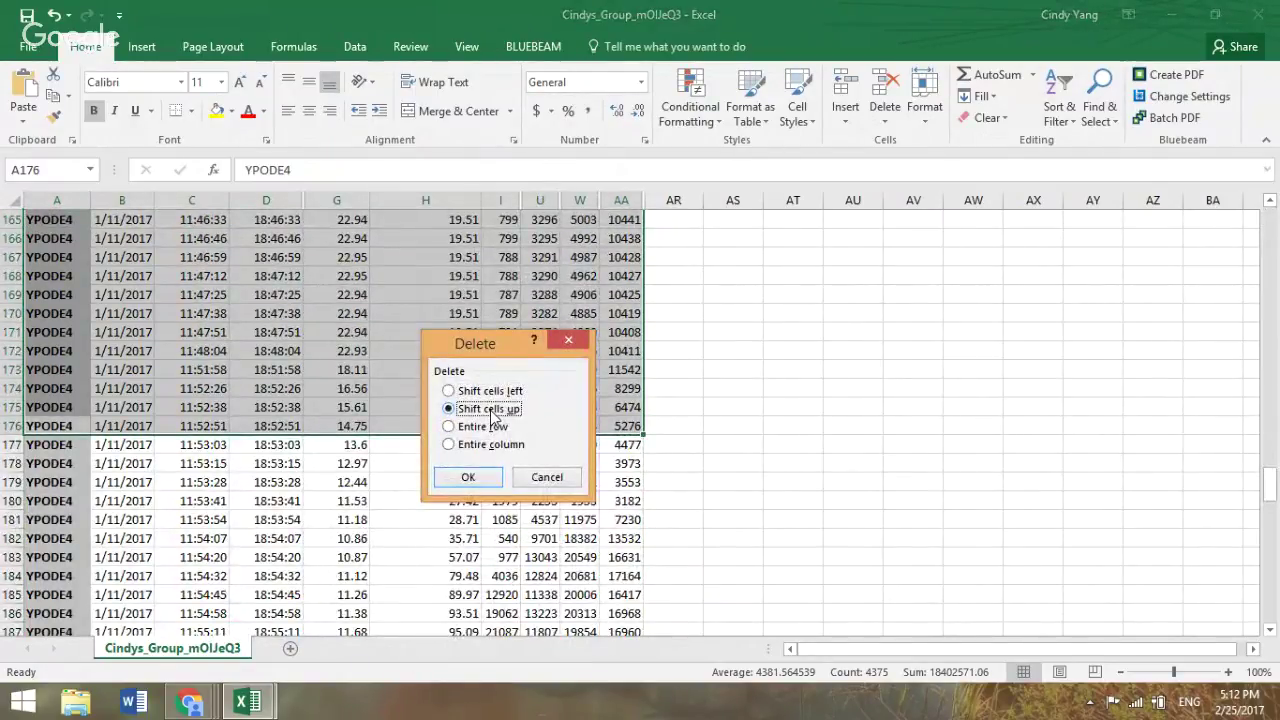
pyautogui.click(493, 480)
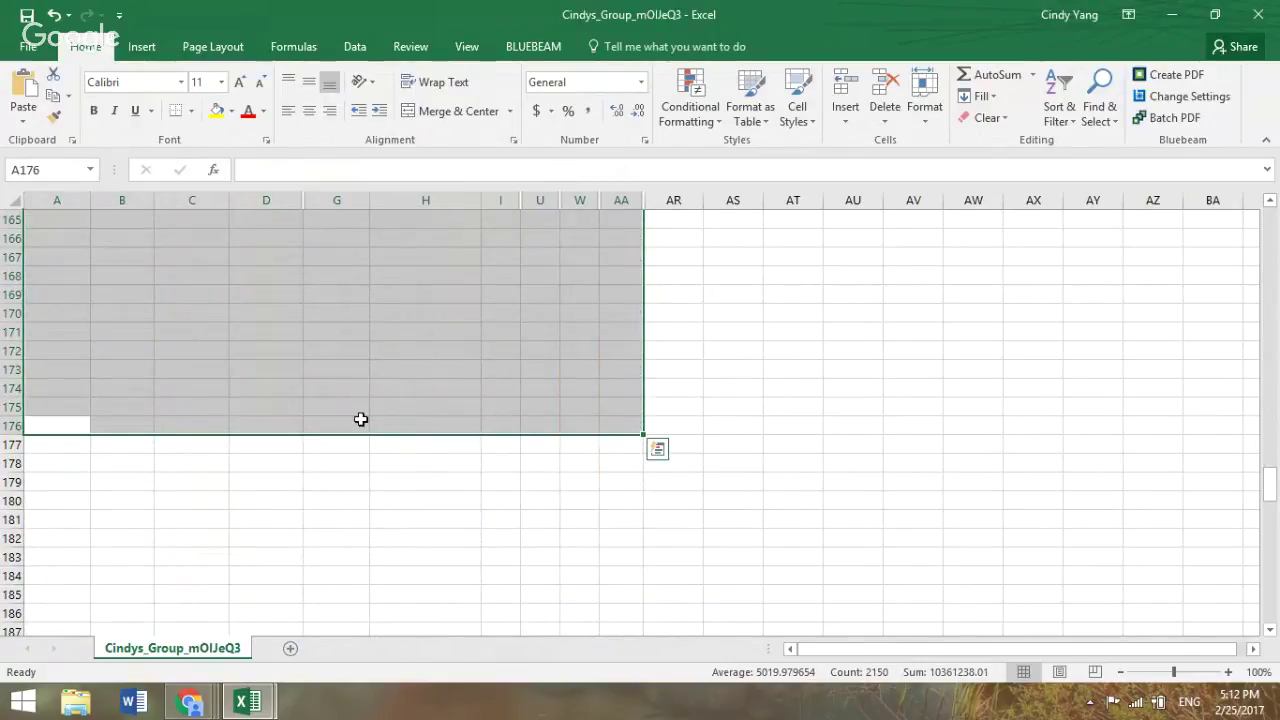
# - Chart the remaining CO2 data (I1:I87) against Time (MNT) (C1:C87) as a Scatter with Smooth Lines and Markers
pyautogui.scroll(16, 354, 406)
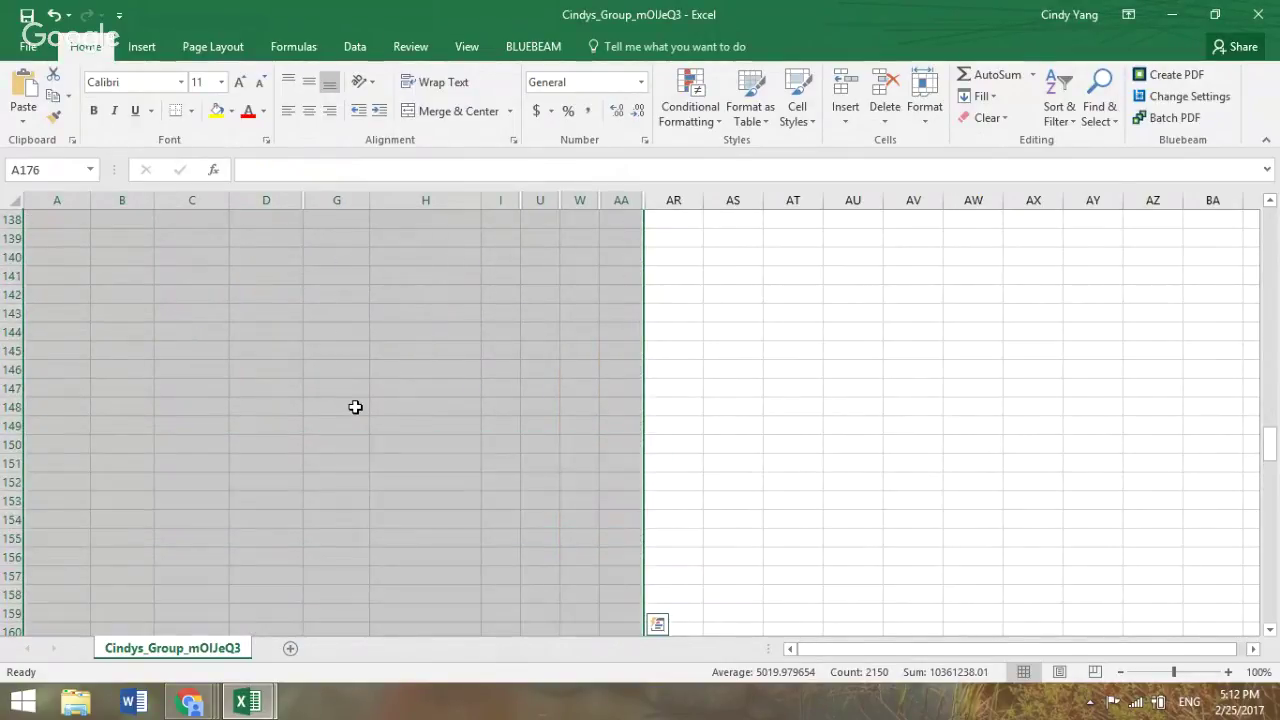
pyautogui.scroll(14, 355, 407)
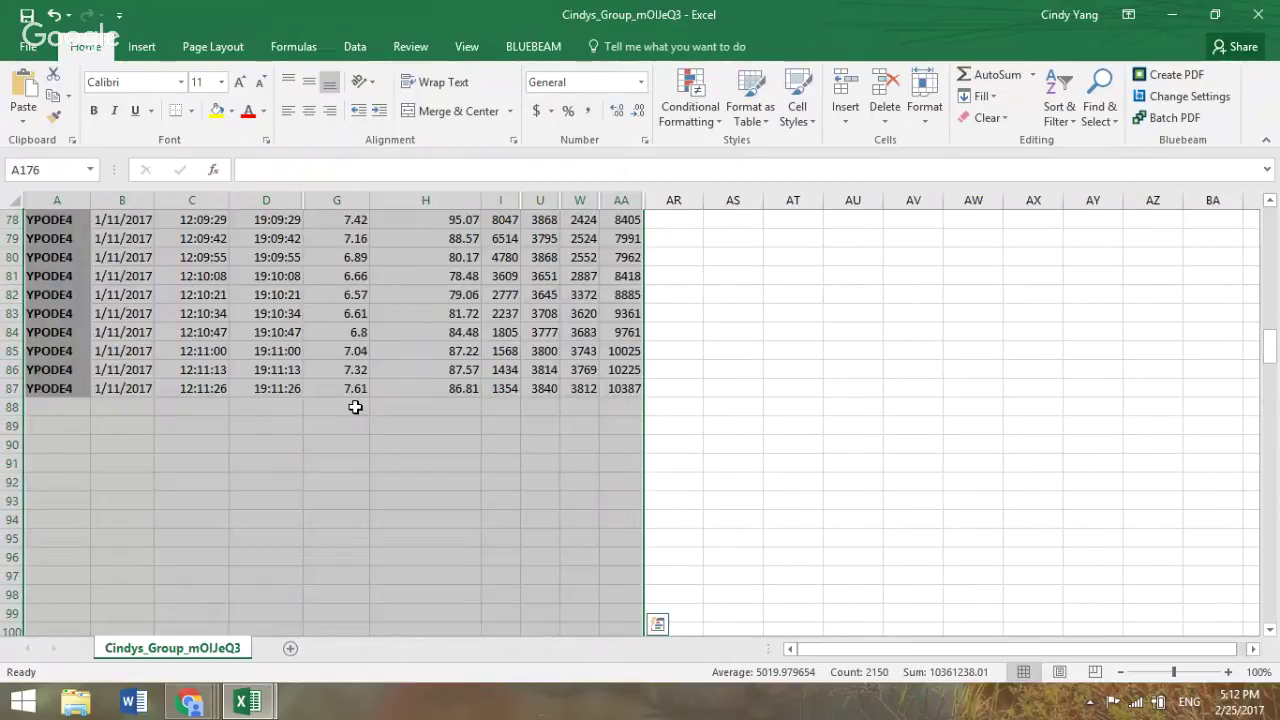
pyautogui.click(355, 407)
pyautogui.scroll(16, 355, 407)
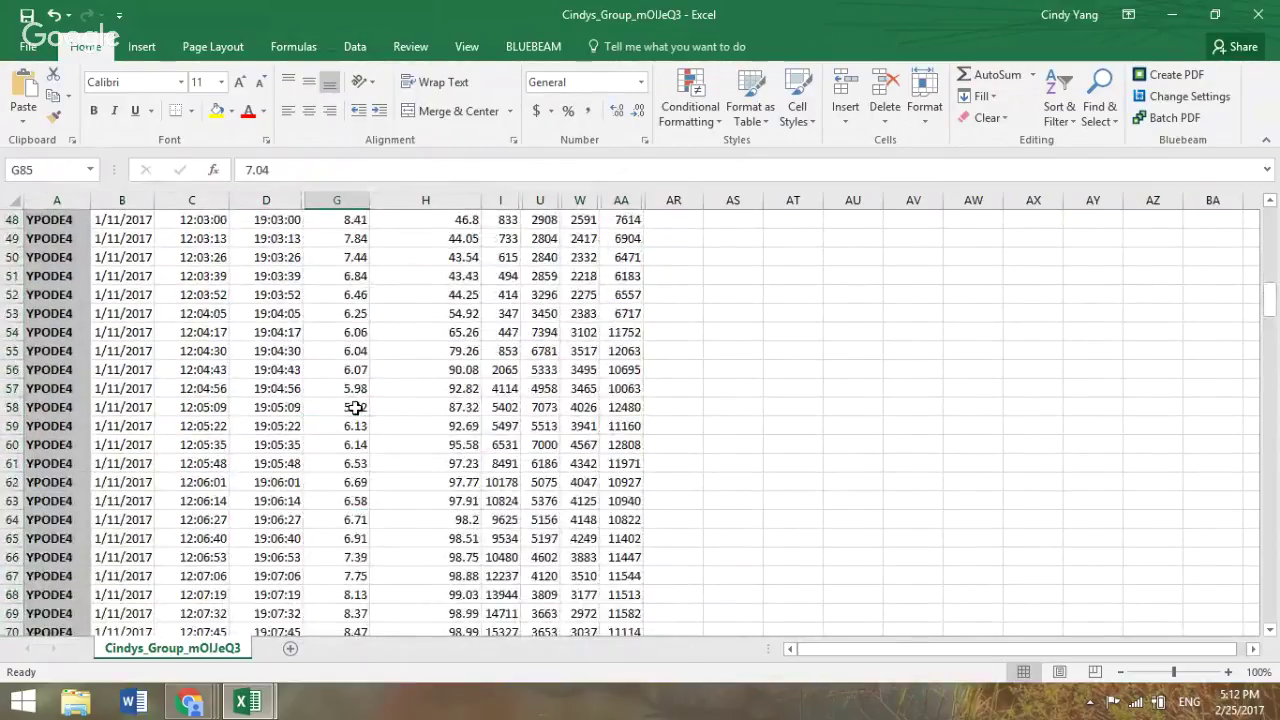
pyautogui.scroll(9, 355, 407)
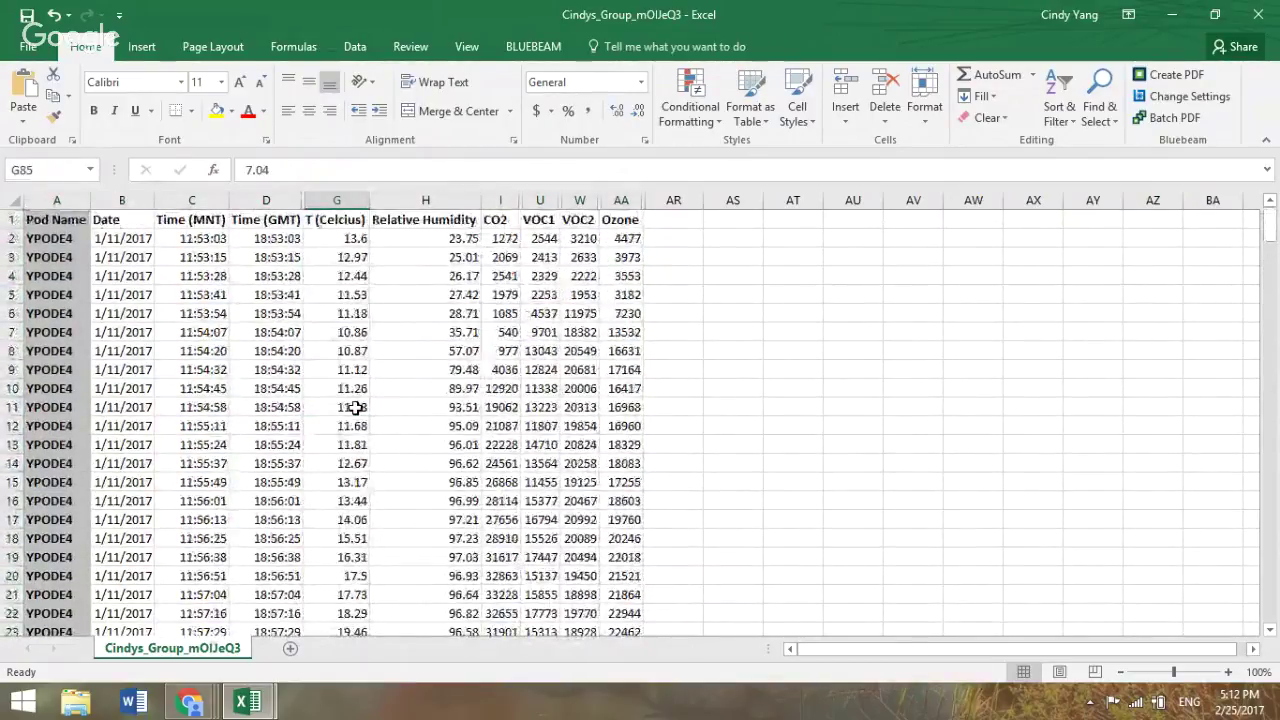
pyautogui.click(194, 222)
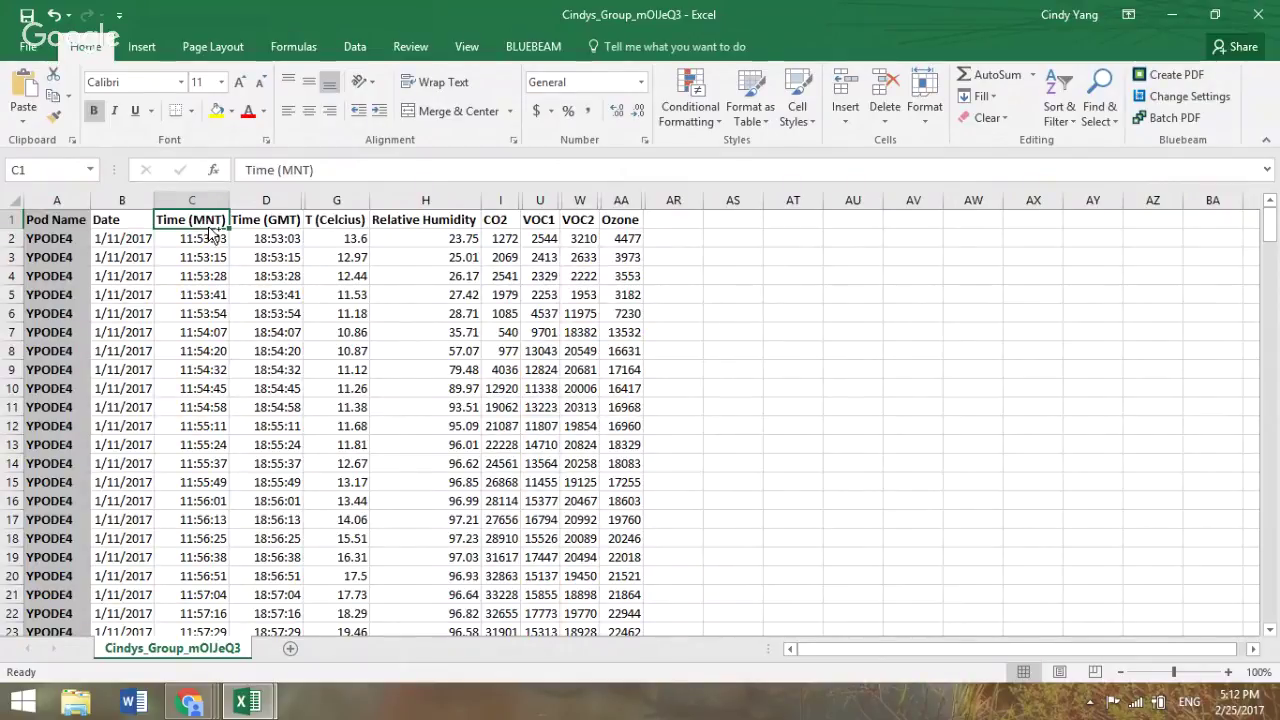
pyautogui.hotkey('ctrl', 'shift', 'Down')
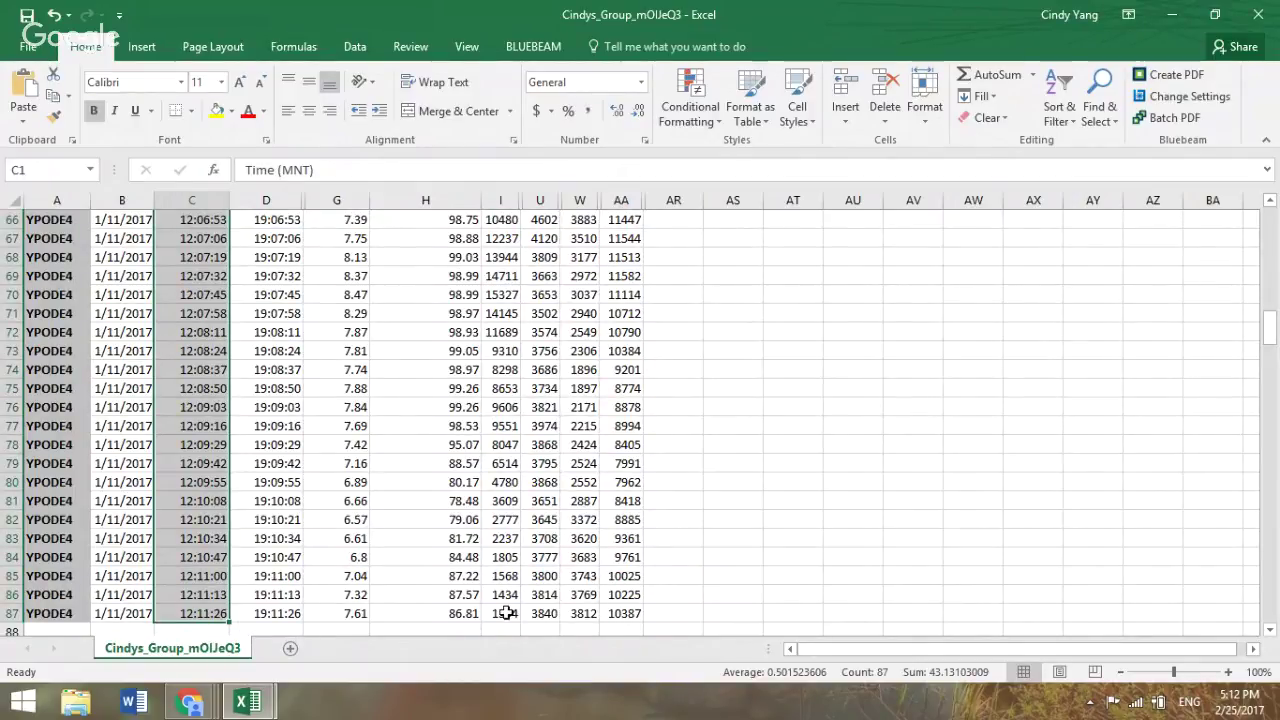
pyautogui.keyDown('ctrl'); pyautogui.click(506, 613); pyautogui.keyUp('ctrl')
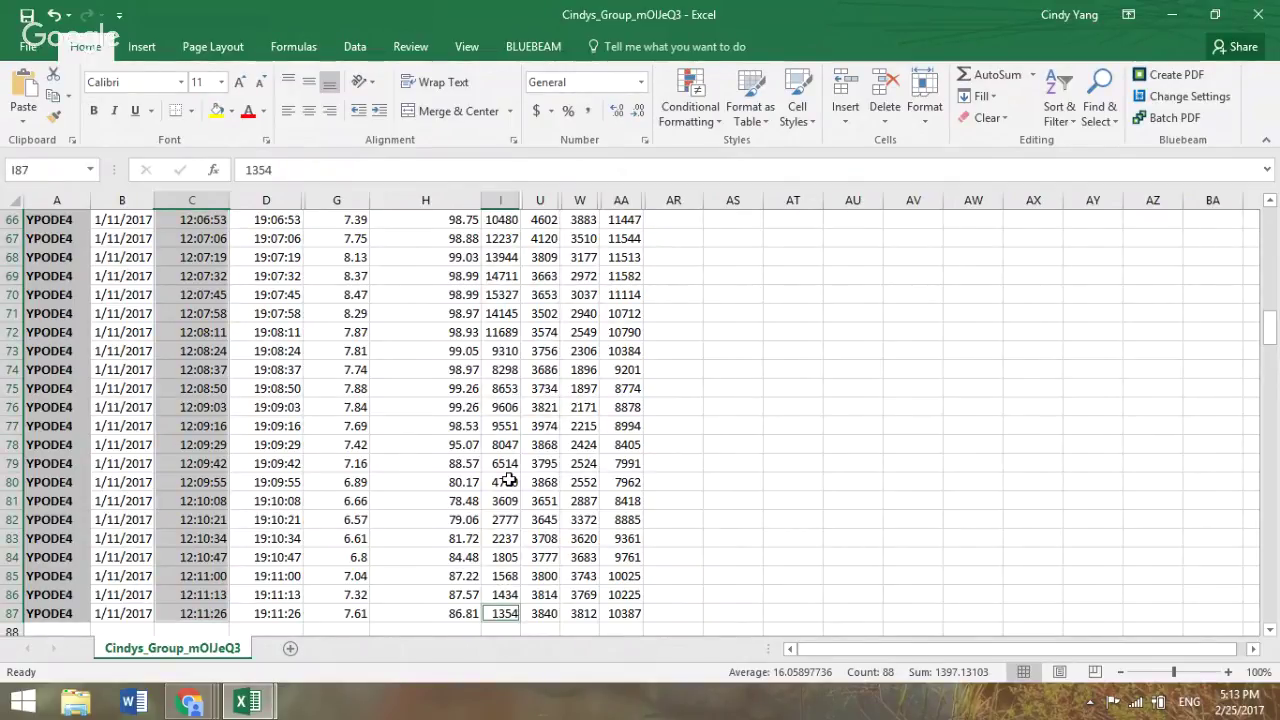
pyautogui.hotkey('ctrl', 'shift', 'Up')
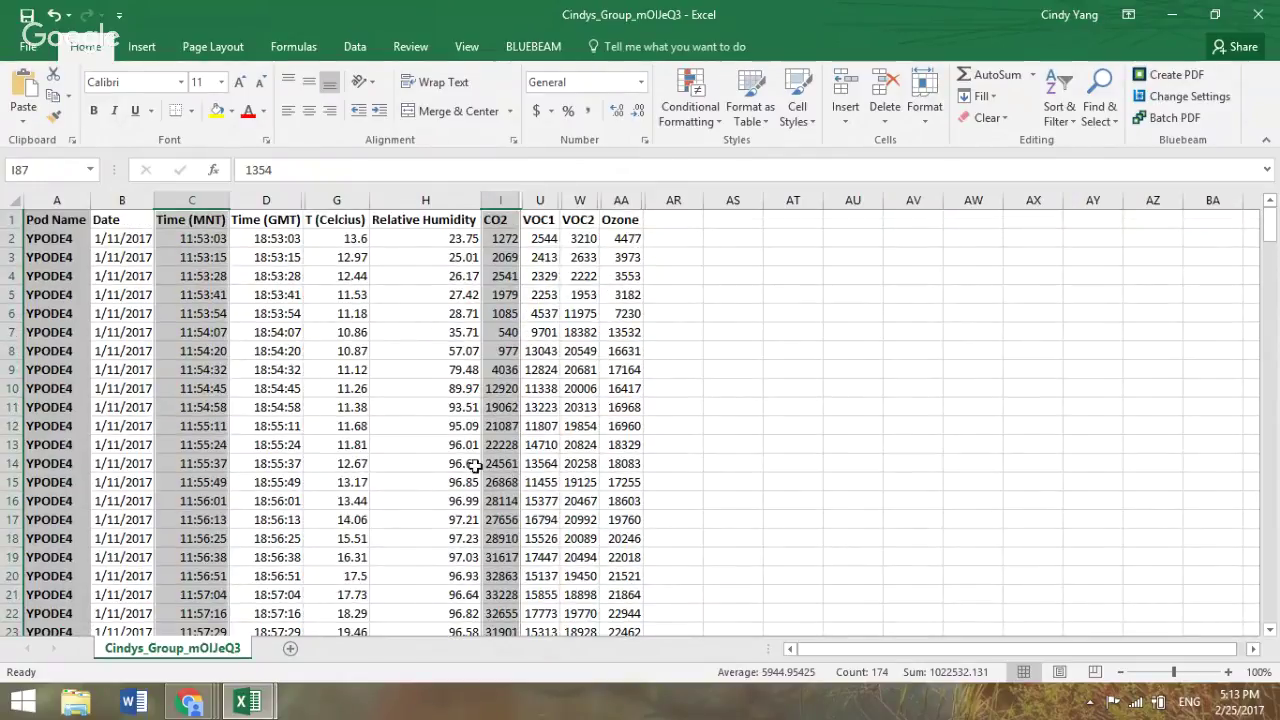
pyautogui.click(142, 50)
pyautogui.click(576, 117)
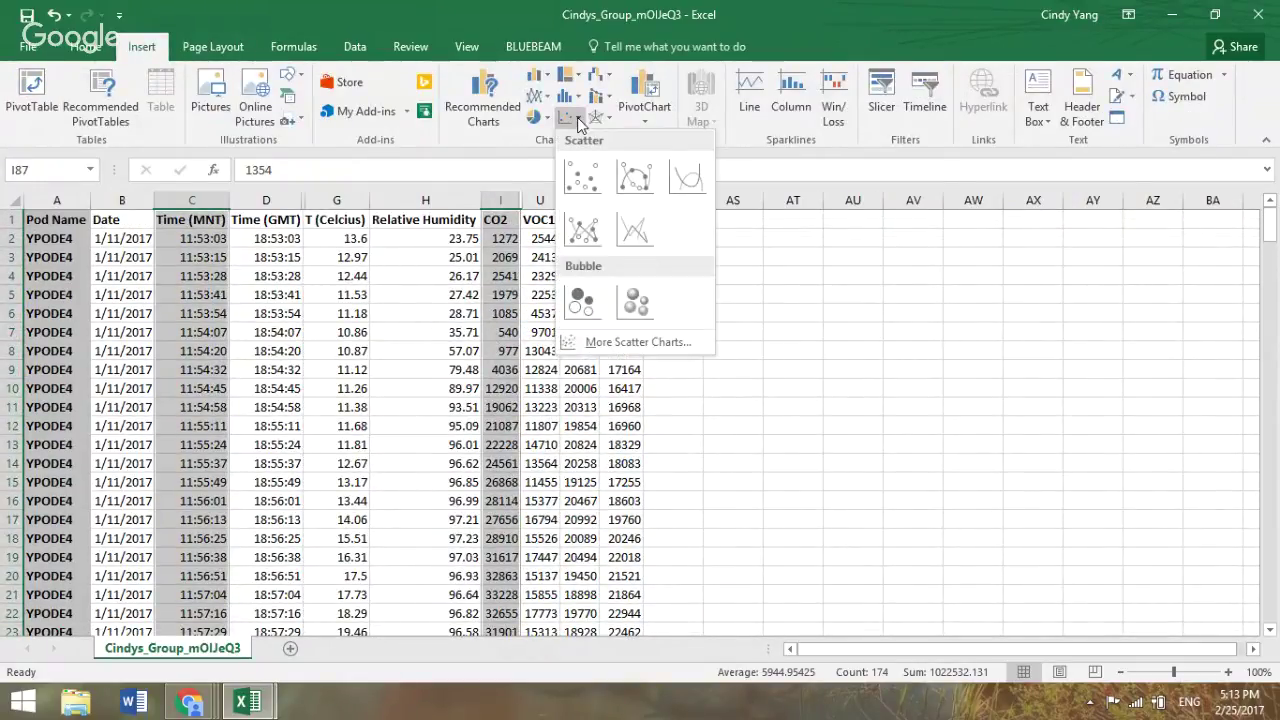
pyautogui.click(641, 179)
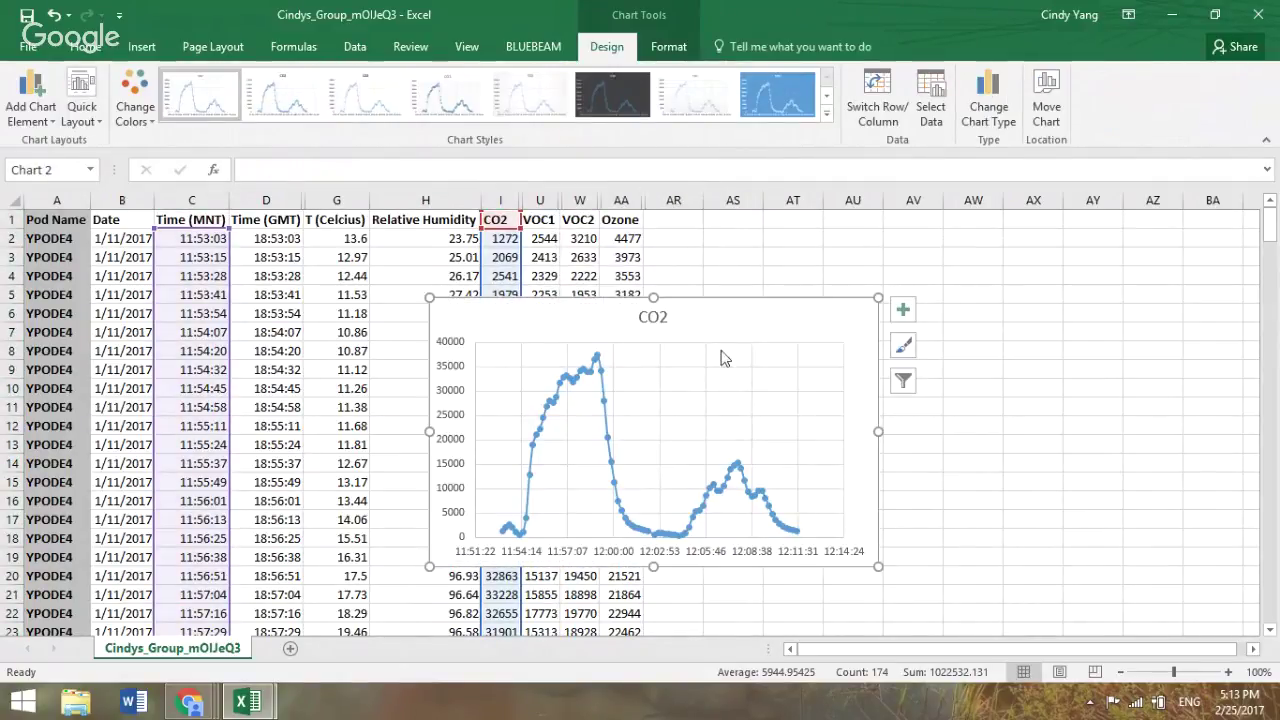